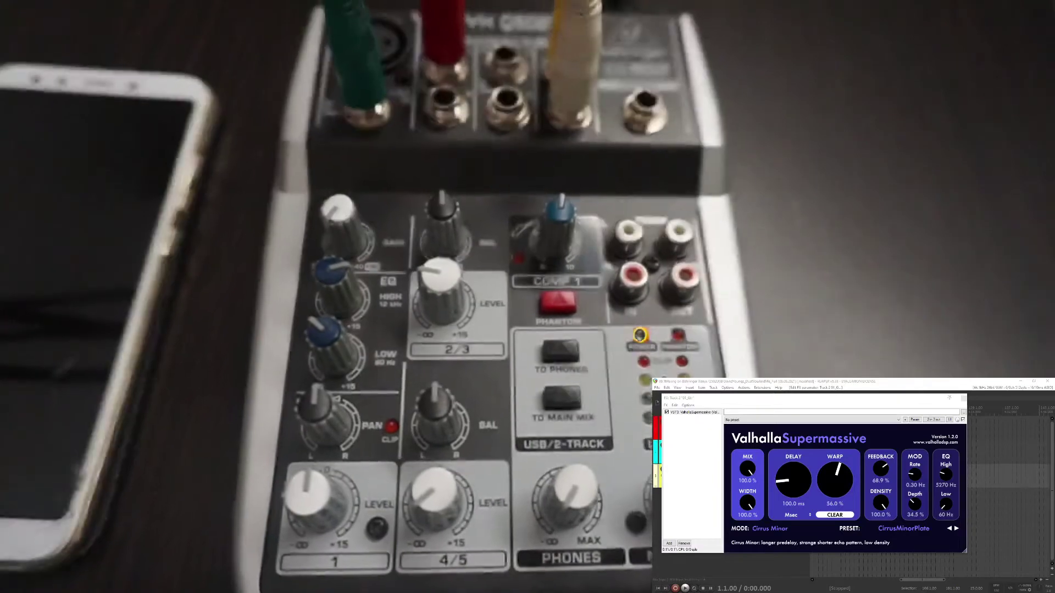
Close the ValhallaSupermassive effect window and briefly play the guitar tracks from the project start.
left_click(964, 399)
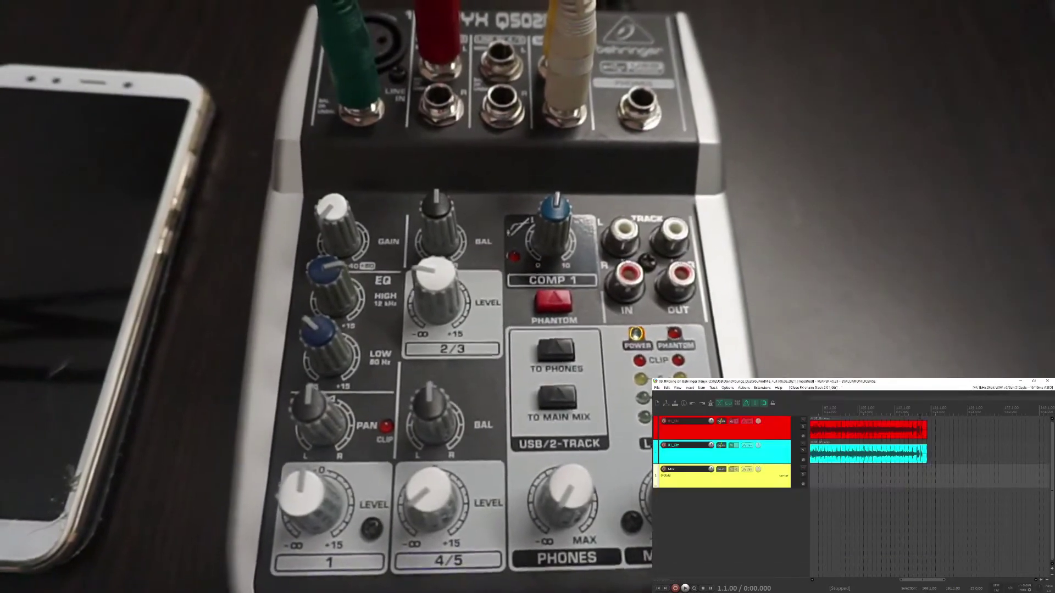
left_click(917, 428)
key("Home")
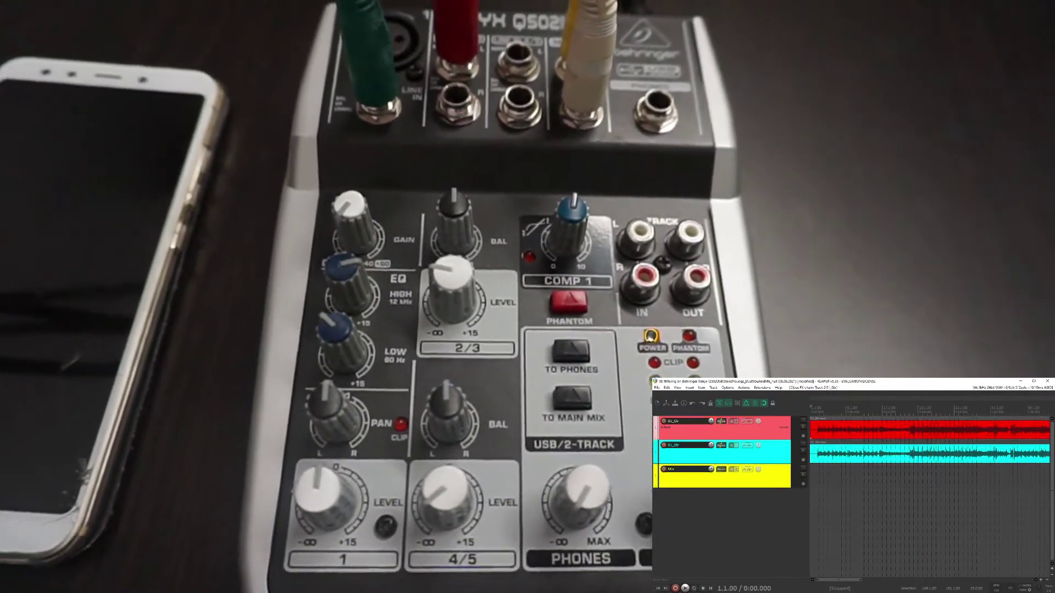
key("space")
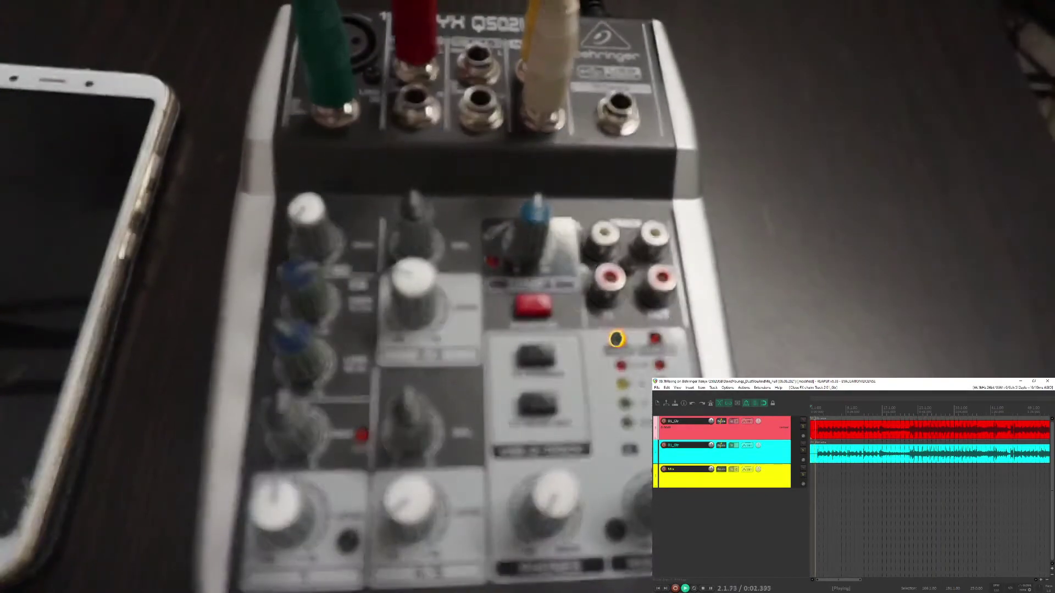
key("space")
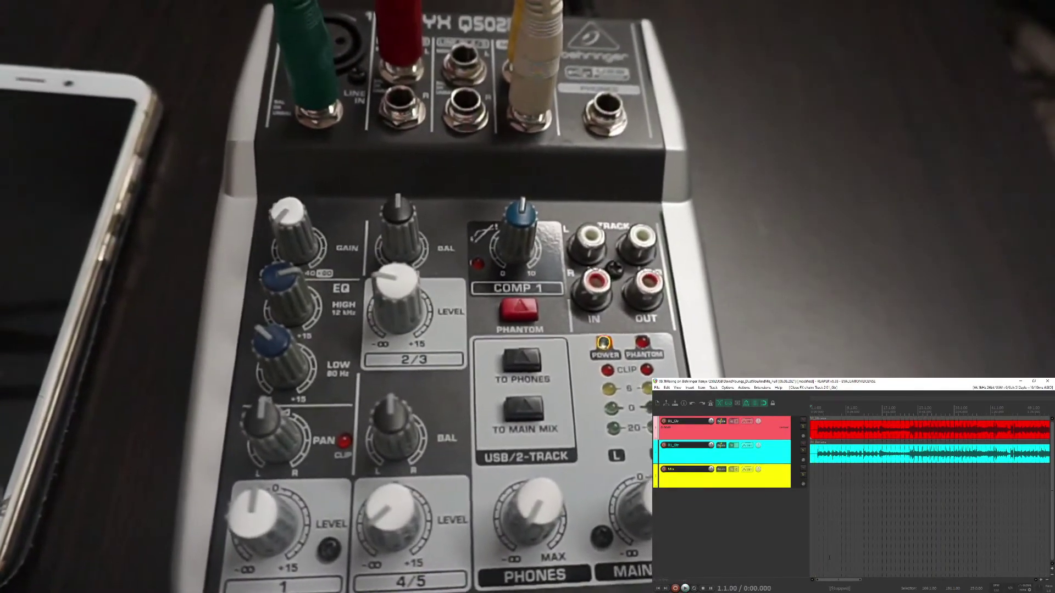
Arm the Mix track and start recording the mixer's output onto it from the project start.
left_click(664, 470)
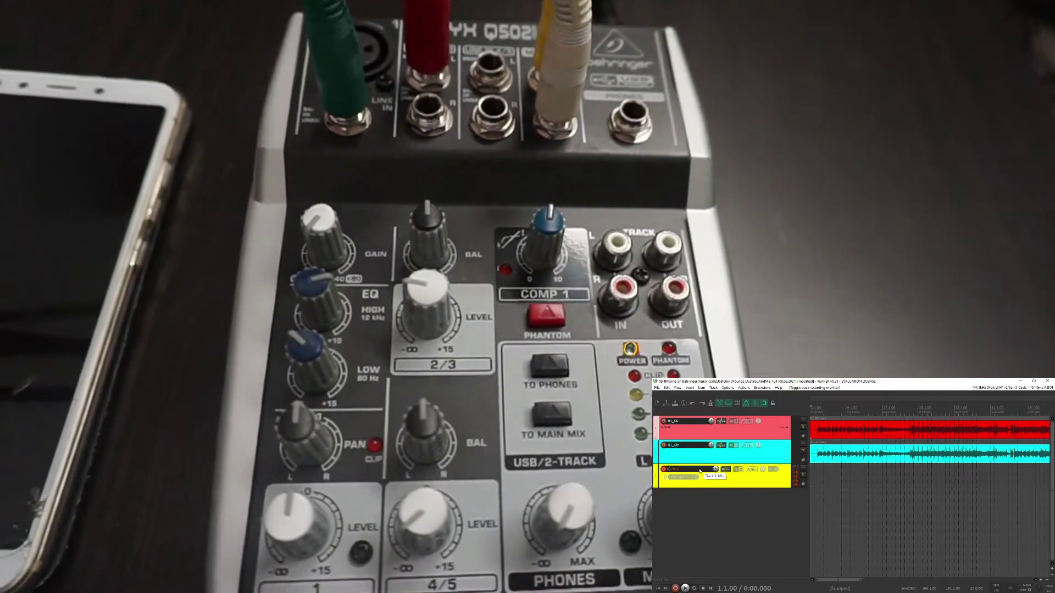
key("ctrl+r")
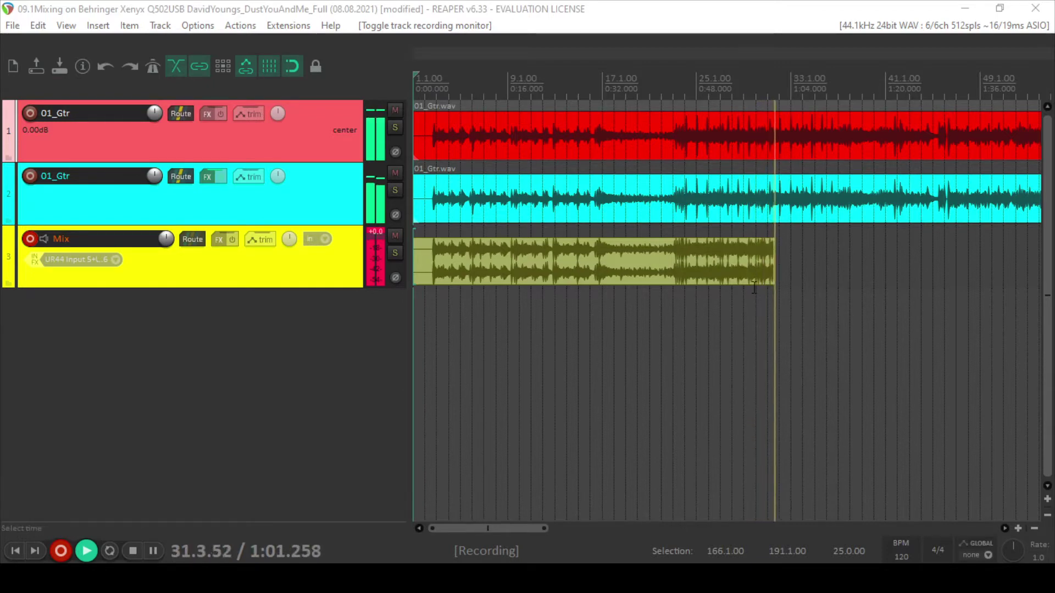
Examine the enlarged Mix waveform for clipping as it records and reset the track's peak indicator.
scroll(749, 284, "up", 5)
scroll(714, 297, "up", 2)
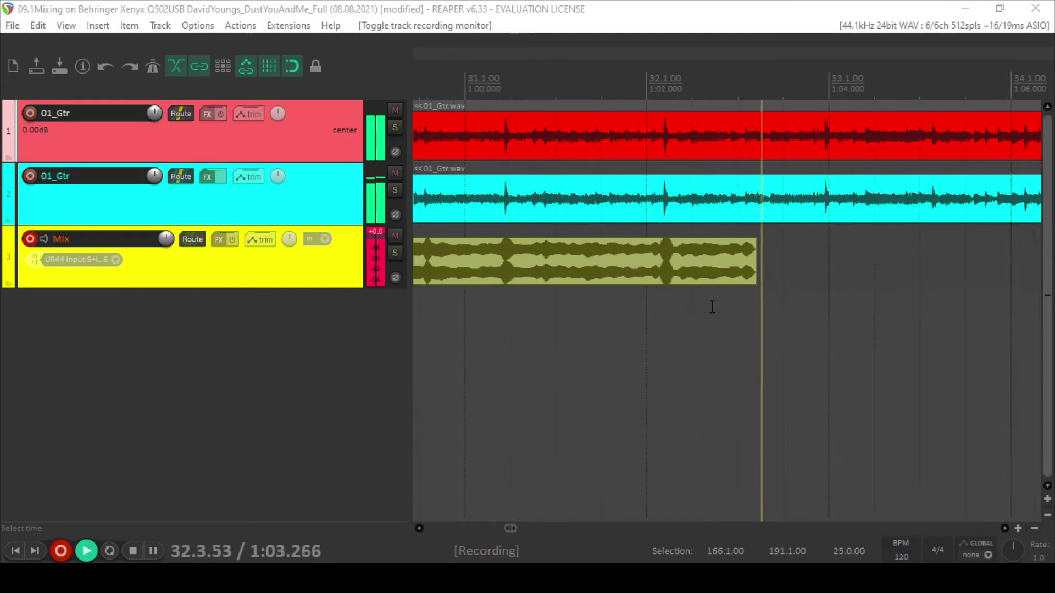
scroll(682, 310, "up", 1, "ctrl")
scroll(681, 330, "up", 5)
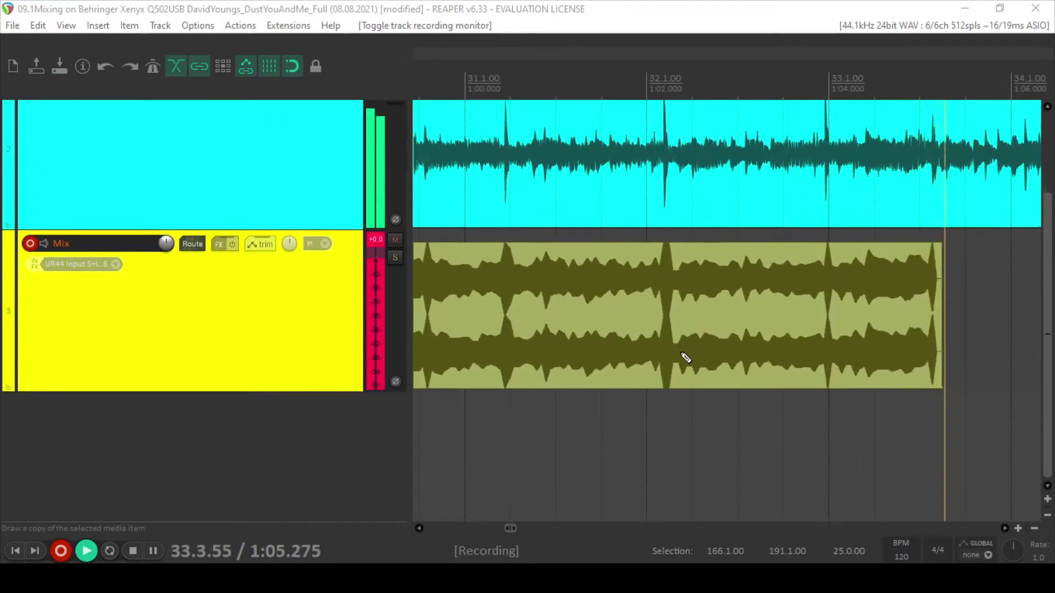
scroll(686, 374, "down", 4)
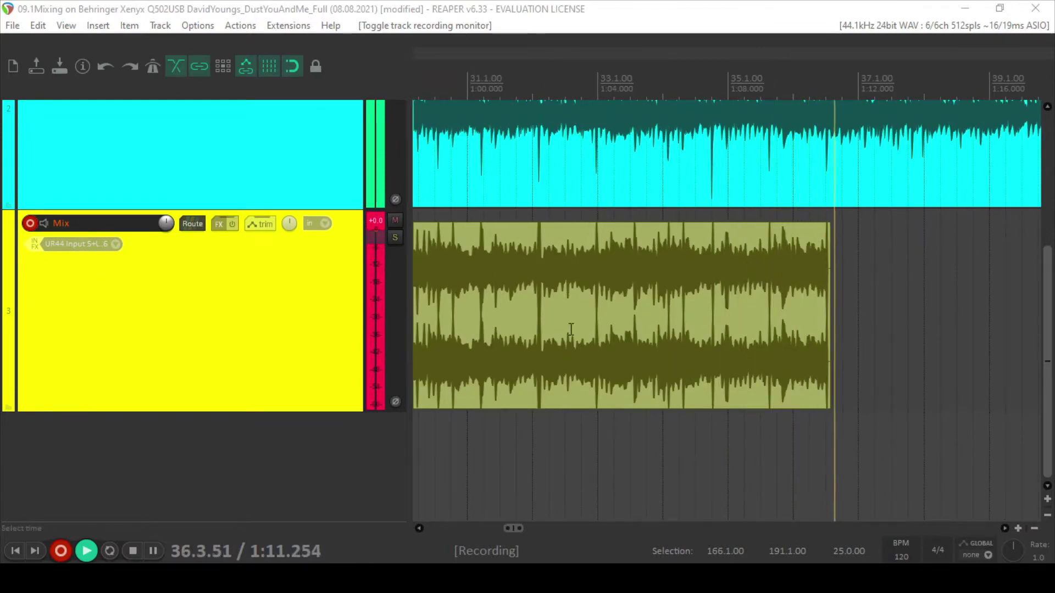
left_click(374, 221)
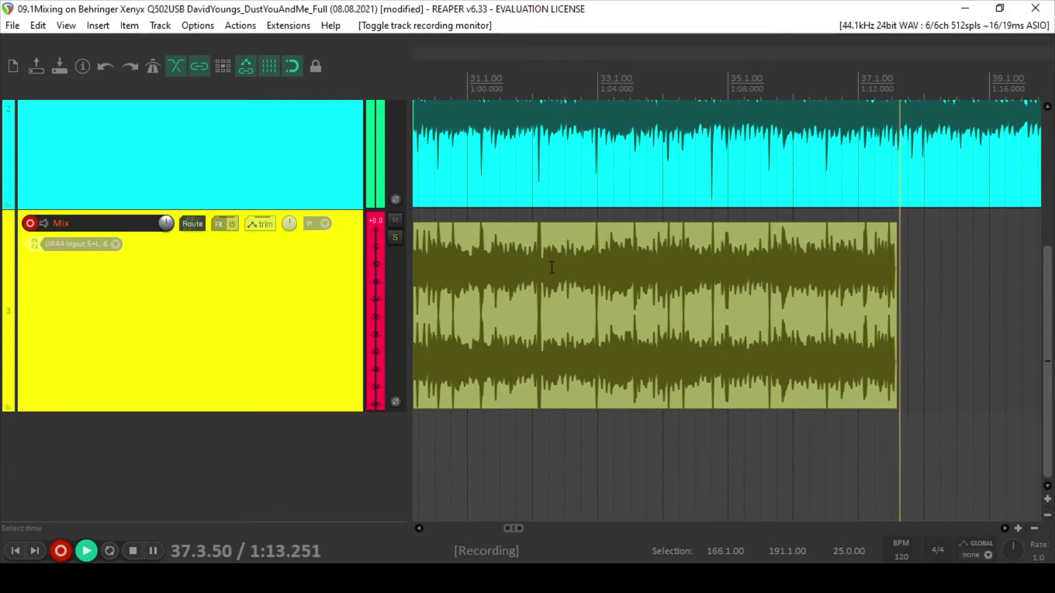
Stop recording and delete all the recorded files, clearing the Mix track's peak indicator.
key("space")
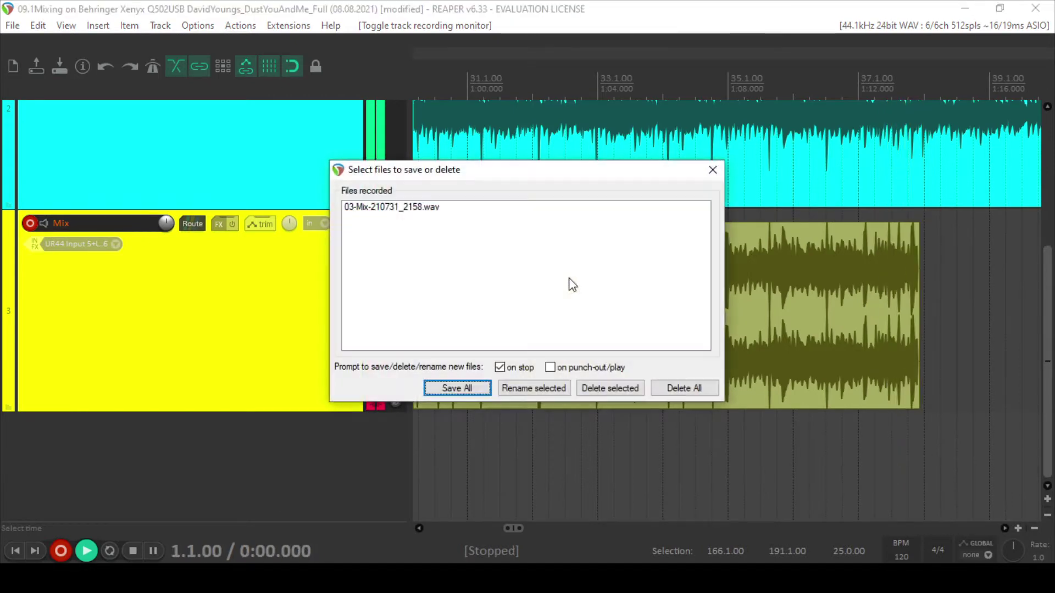
left_click(686, 388)
left_click(502, 336)
scroll(501, 338, "down", 5)
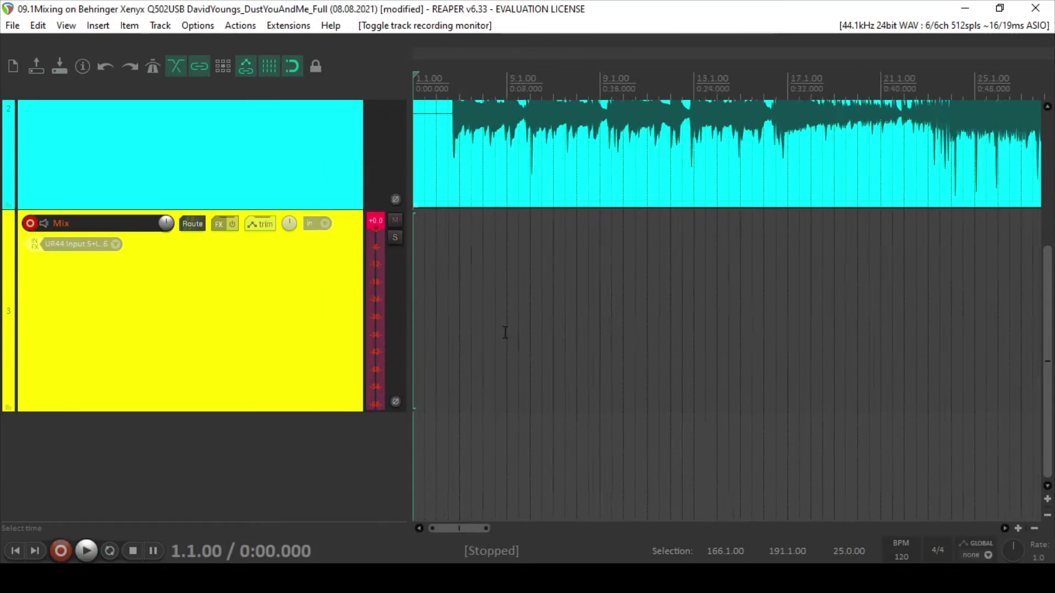
left_click(378, 223)
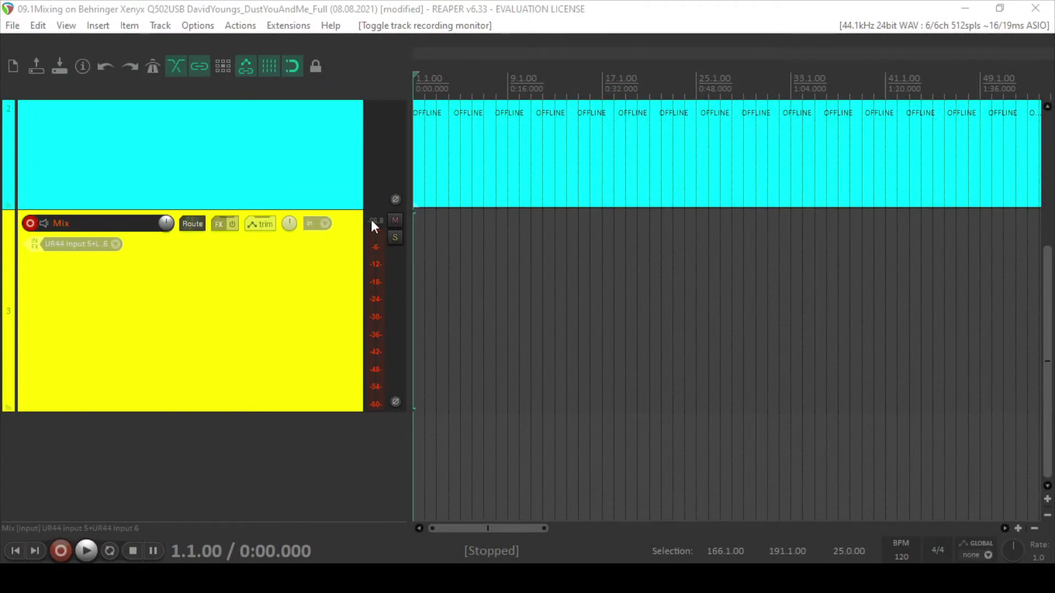
Play the project from the start and show the mixer to monitor the Mix track's input level.
key("space")
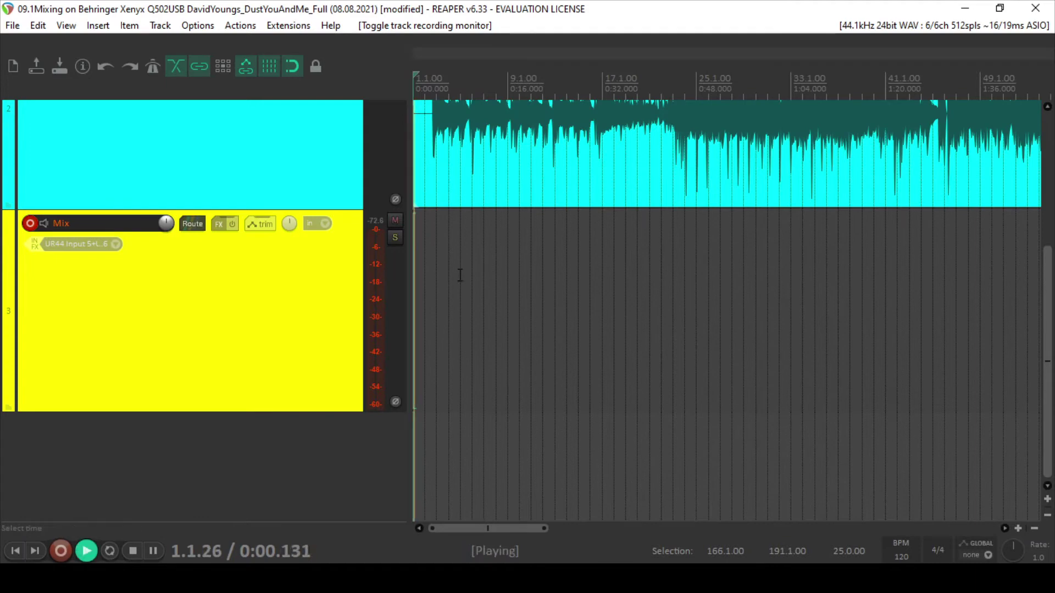
scroll(508, 280, "up", 5)
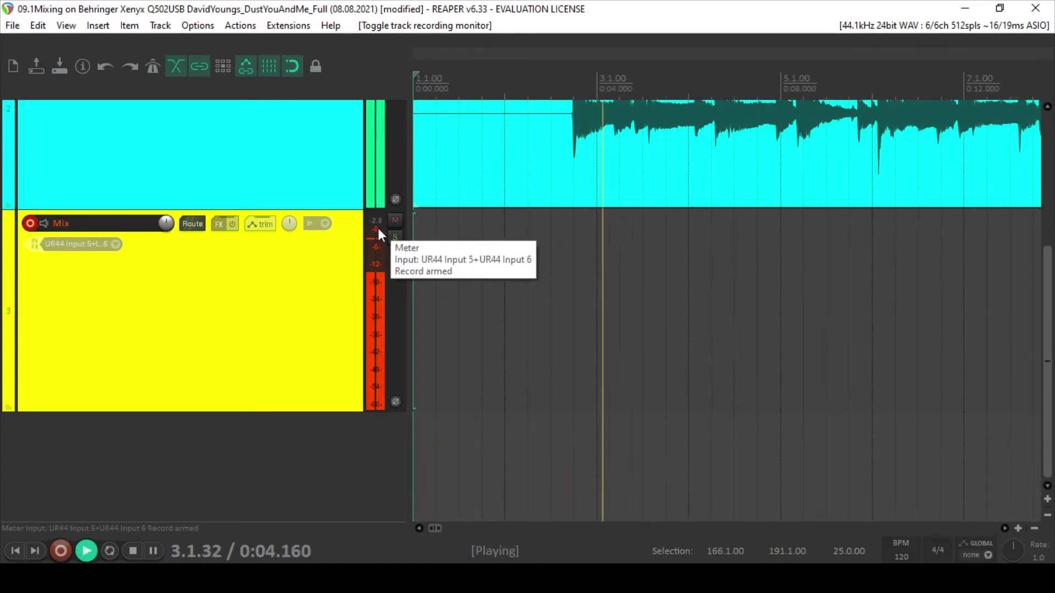
key("ctrl+m")
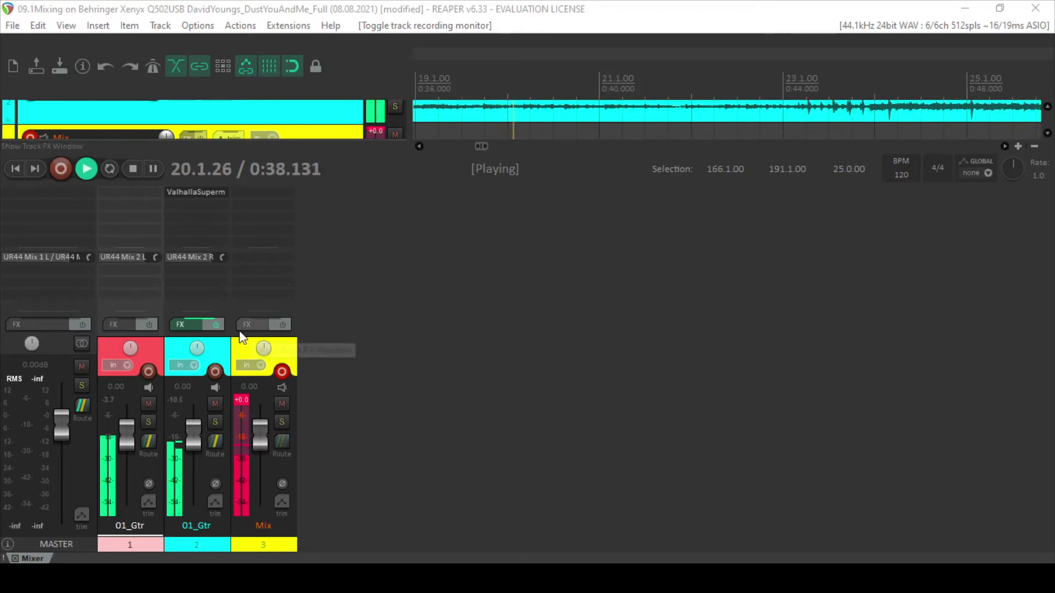
Reset the Mix track's peak indicator repeatedly during playback and reduce the mixer's height to enlarge the arrange area.
left_click(240, 405)
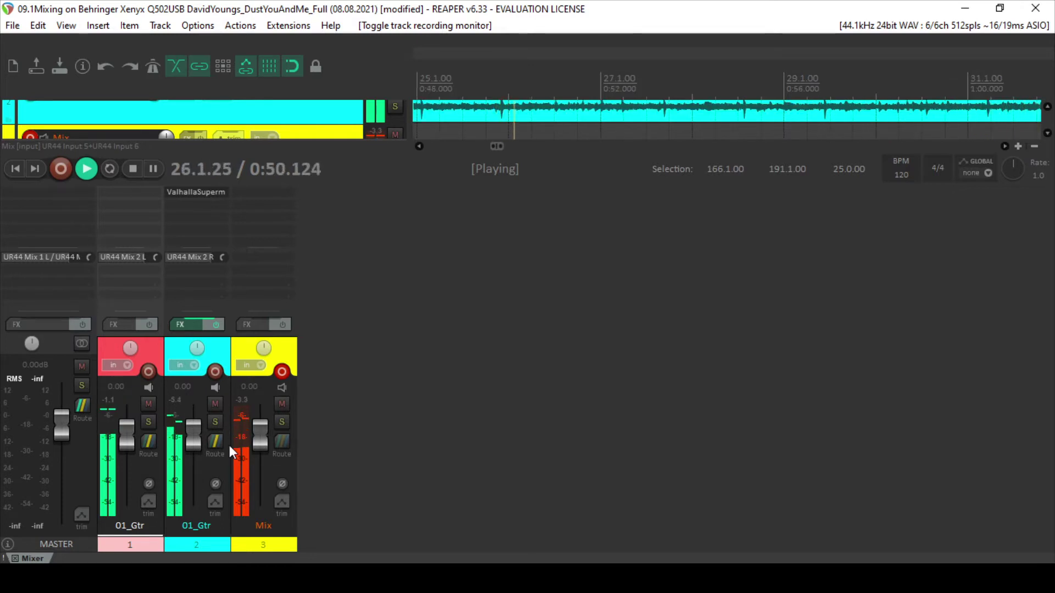
left_click(241, 405)
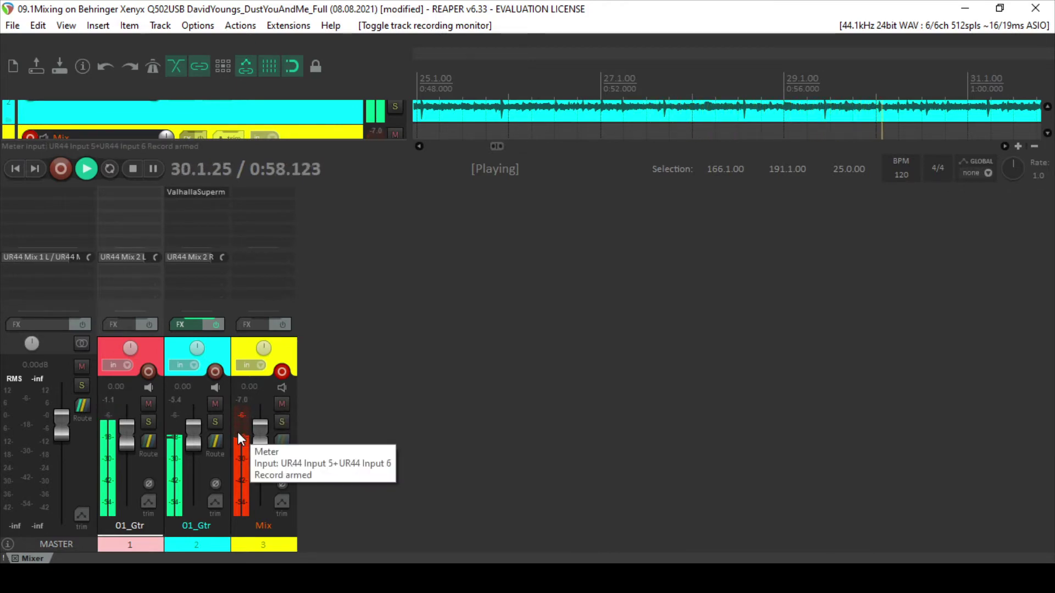
left_click(245, 400)
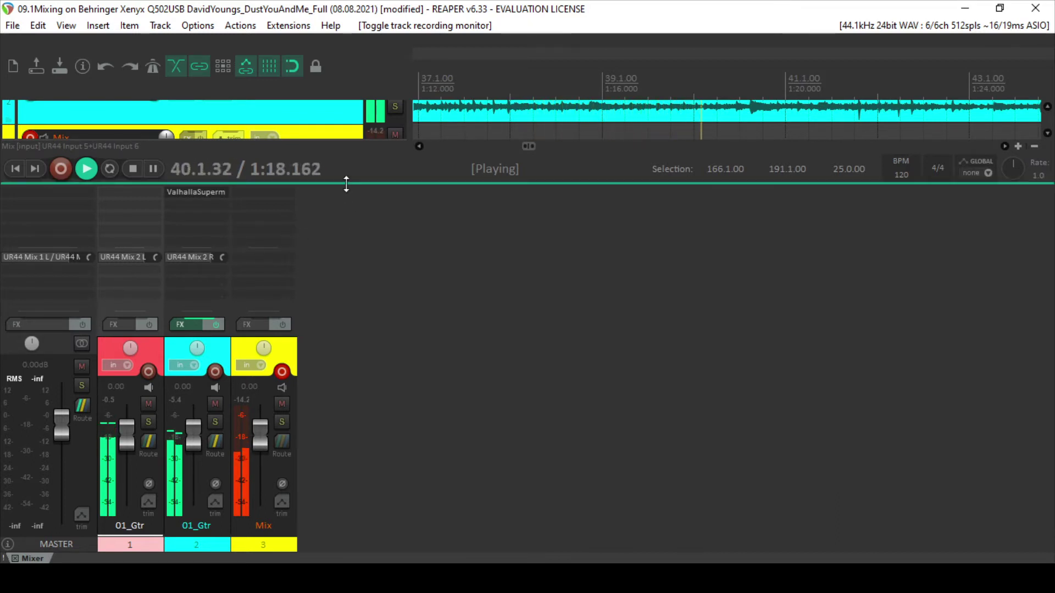
left_click_drag(346, 184, 338, 280)
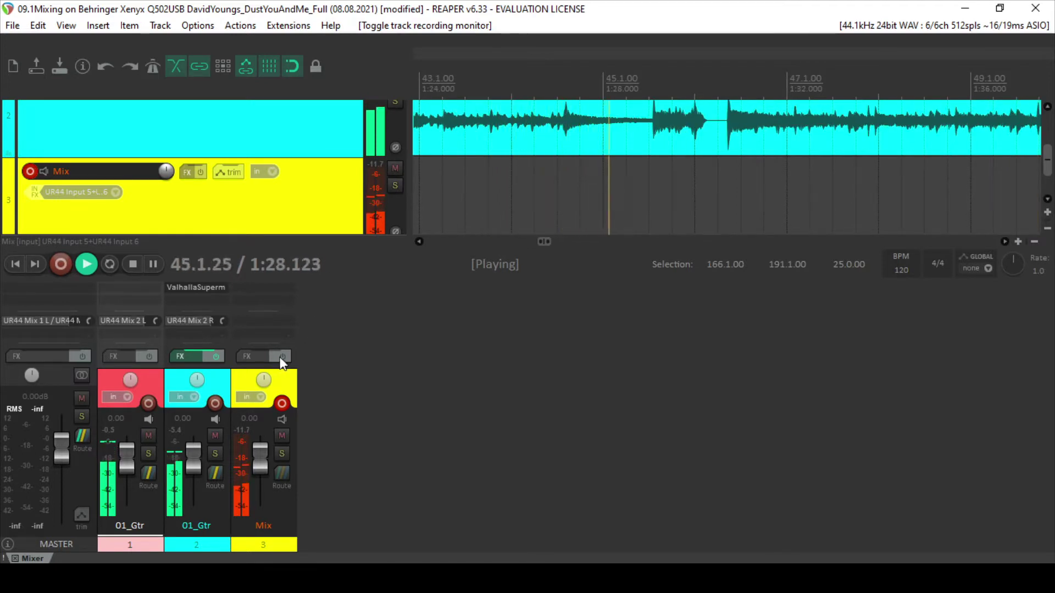
left_click(237, 430)
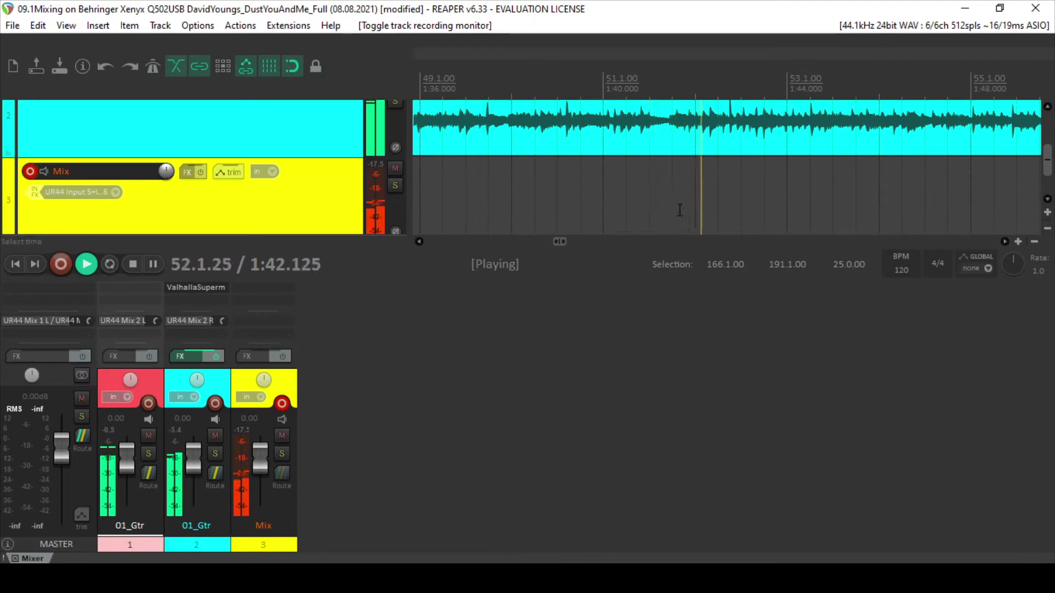
Move playback to about bar 59 and on to the loud section at about bar 95 to check the Mix level.
scroll(675, 132, "down", 5)
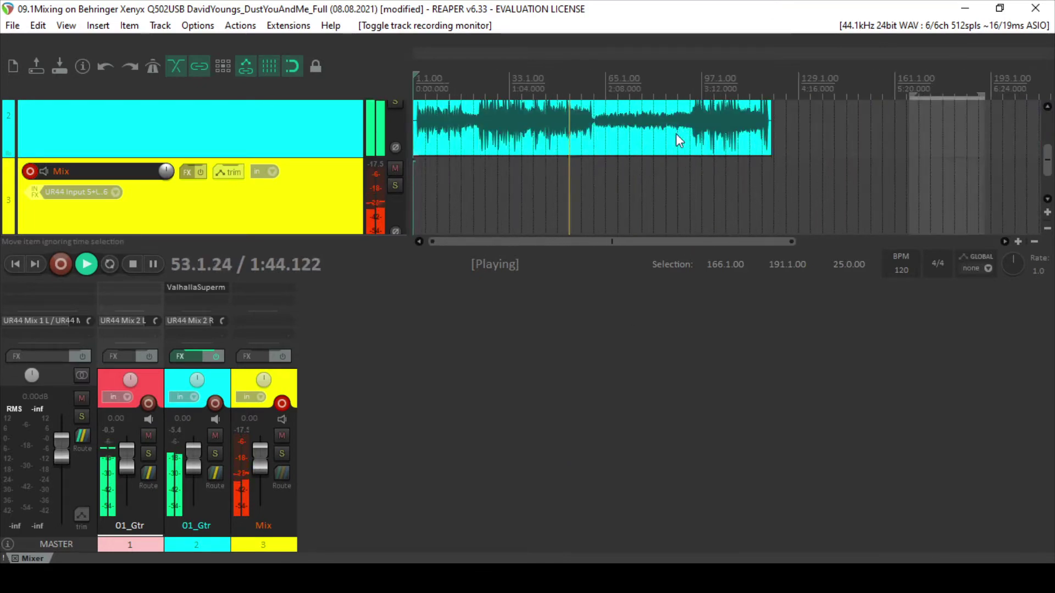
scroll(676, 134, "up", 1)
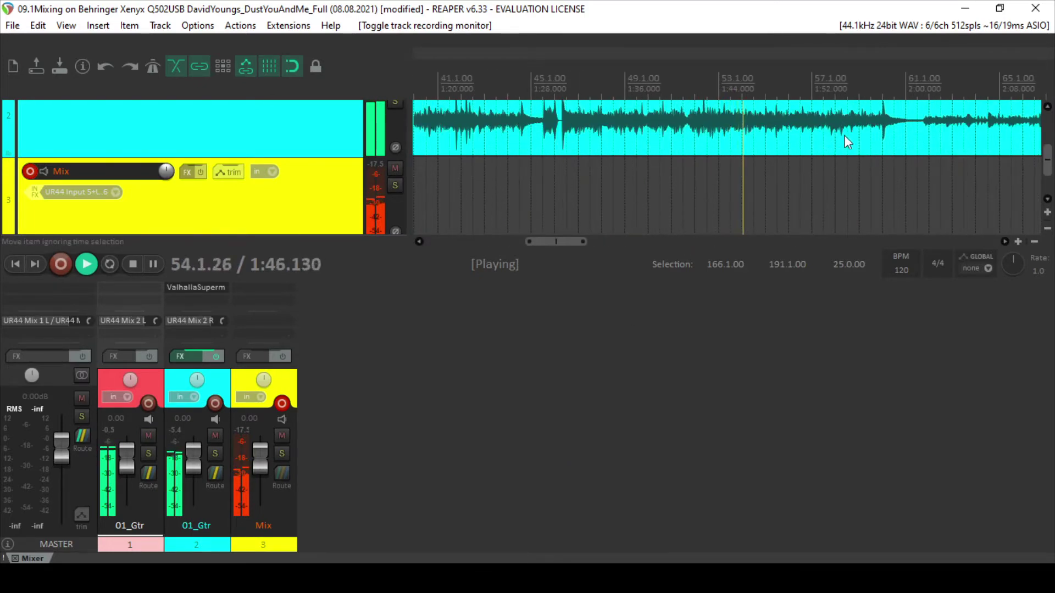
left_click(876, 85)
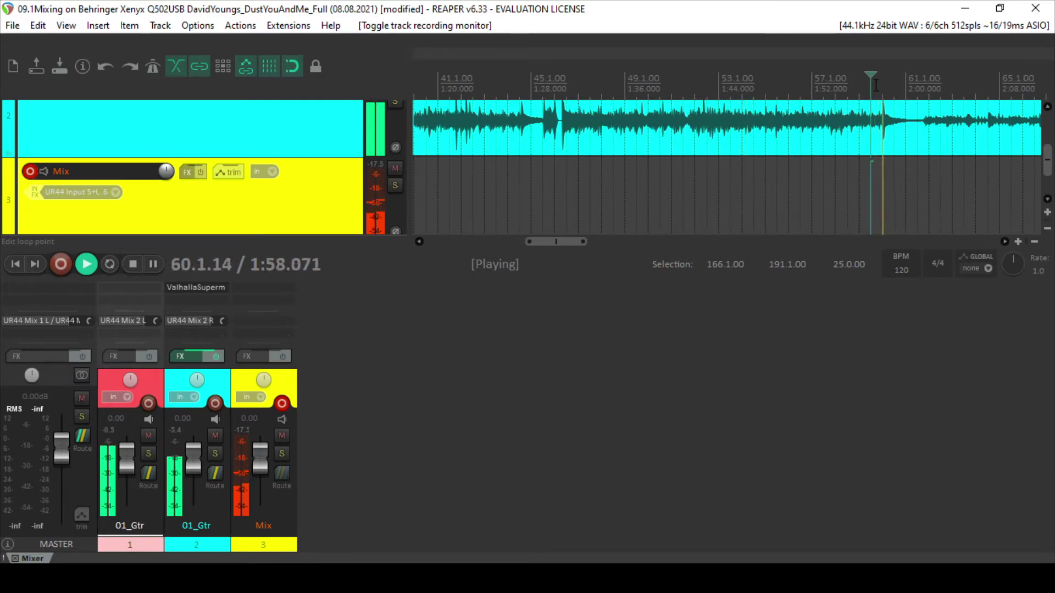
scroll(876, 87, "down", 3)
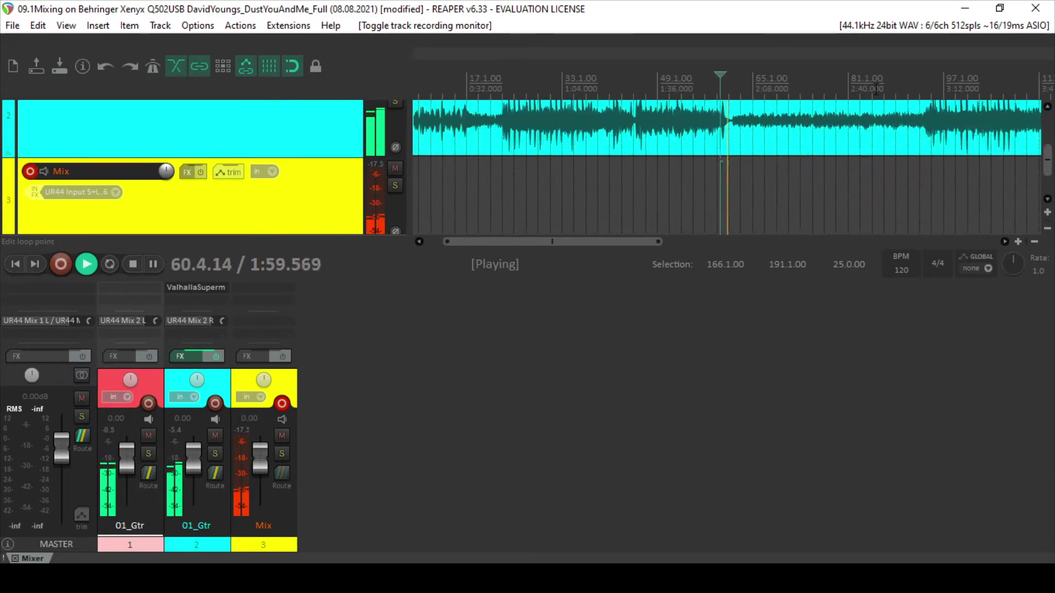
left_click(934, 103)
scroll(945, 129, "up", 6)
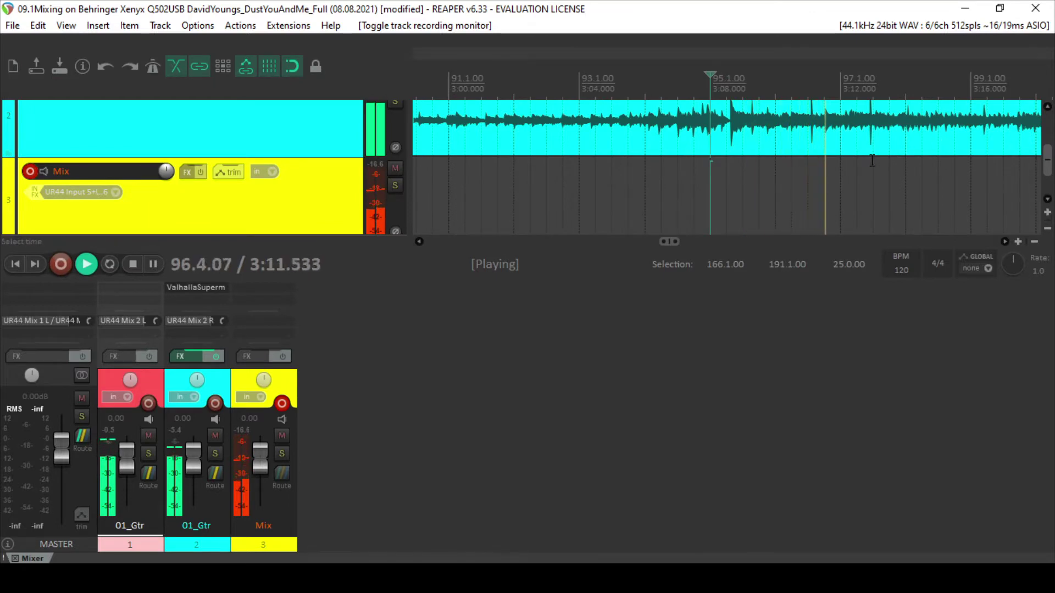
Hide the mixer and check the Mix peak level by jumping playback through the loud section from about bar 100 to bar 106.
key("ctrl+m")
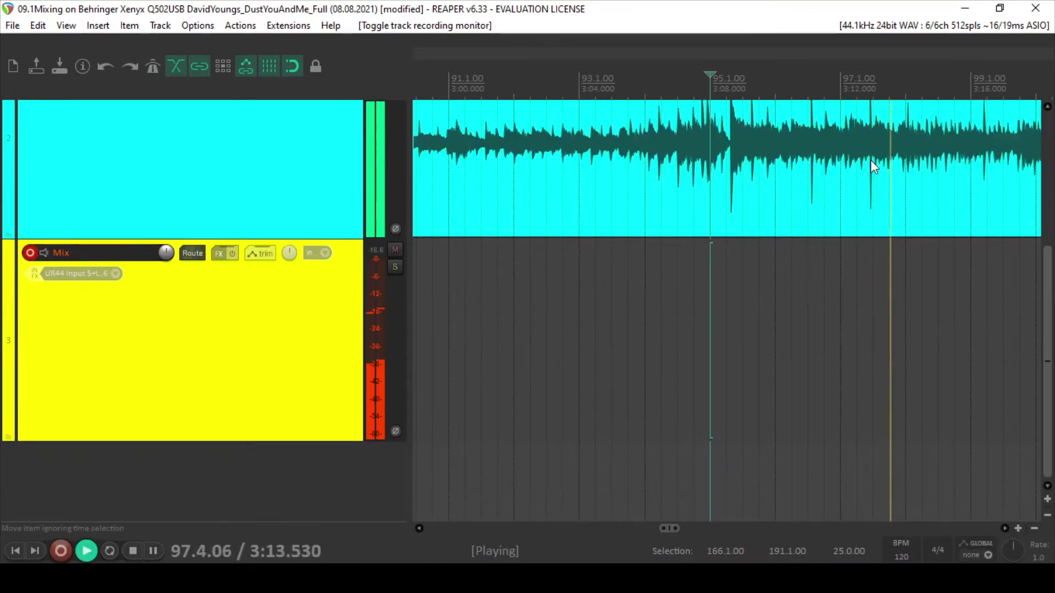
scroll(870, 160, "down", 2)
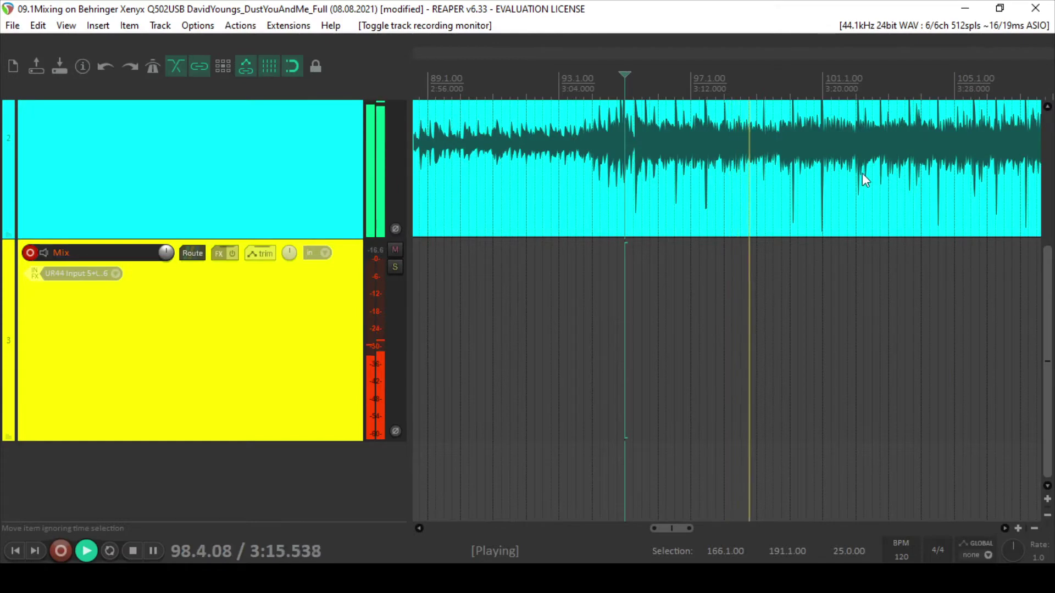
scroll(836, 185, "down", 2)
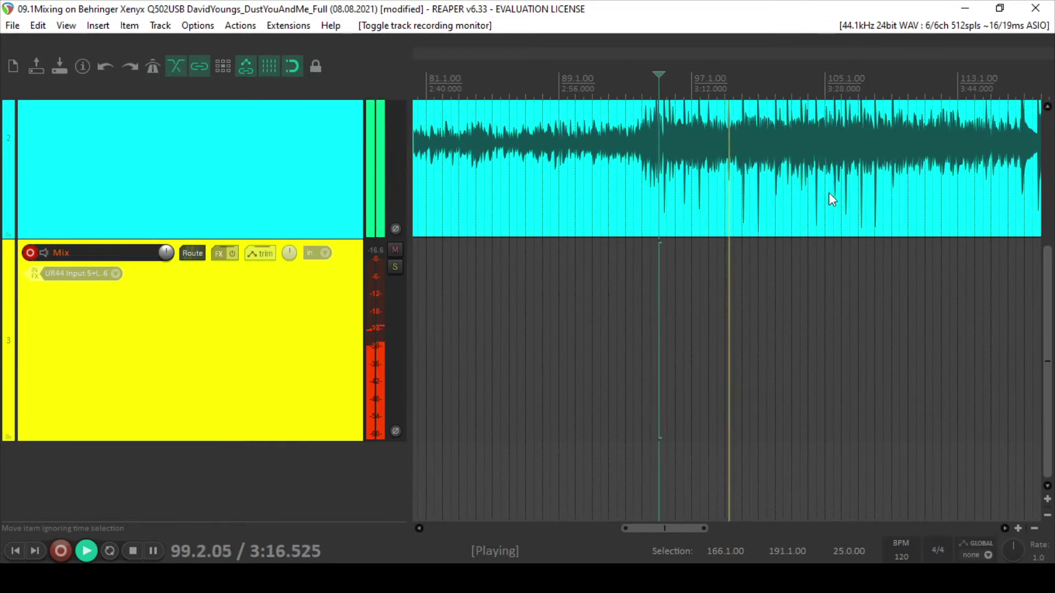
left_click(750, 87)
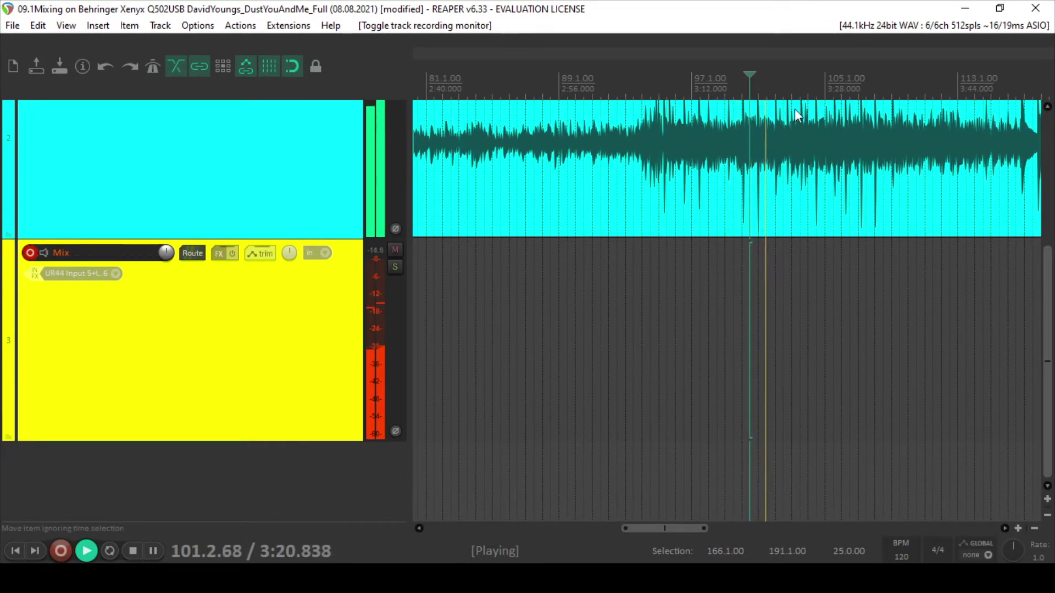
left_click(783, 85)
left_click(808, 86)
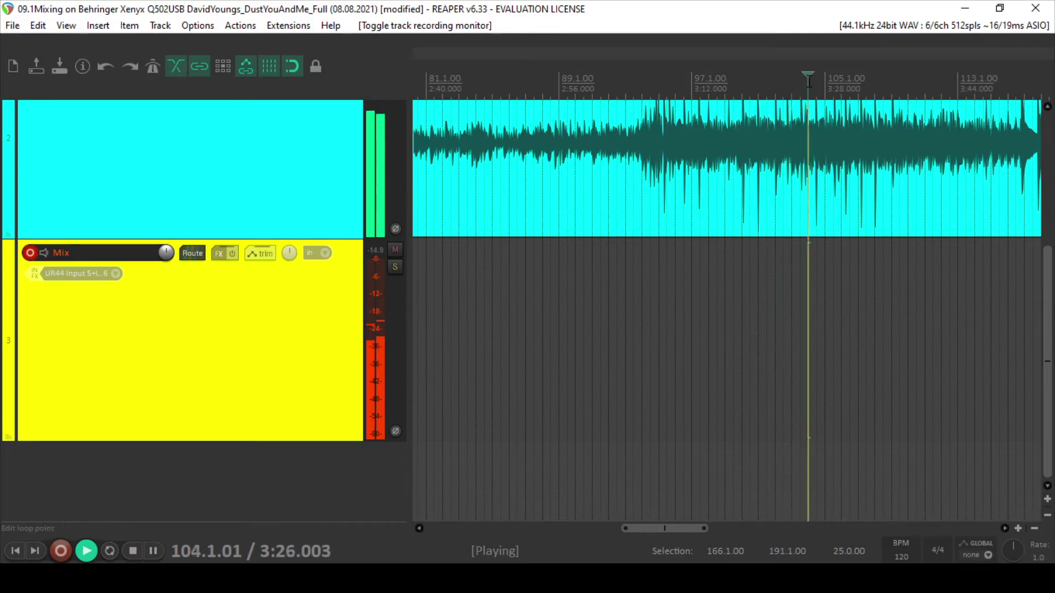
left_click(850, 77)
scroll(867, 100, "up", 5)
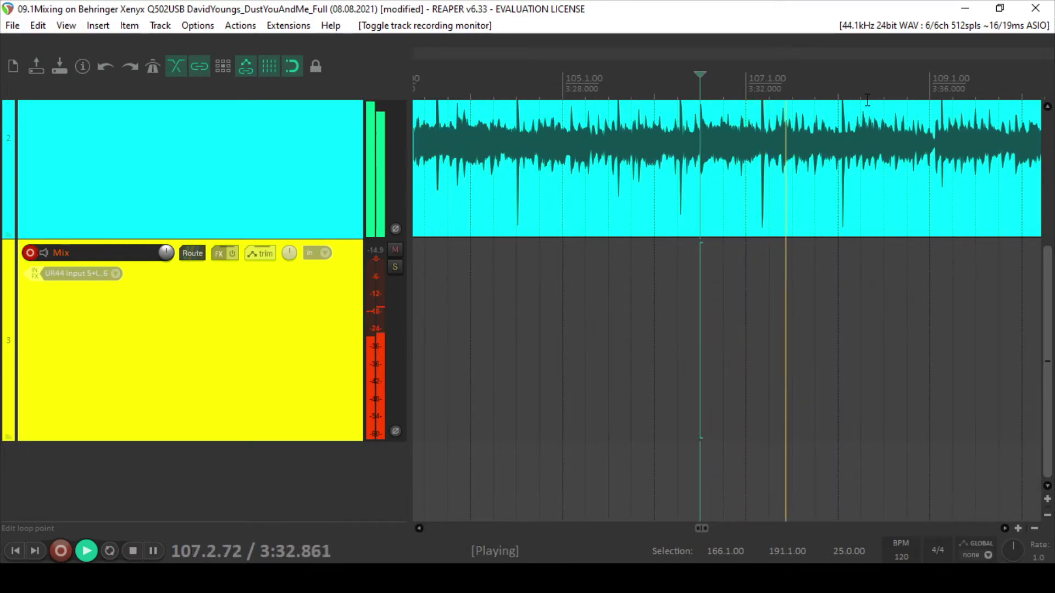
Stop playback at the project start and save the project.
scroll(866, 100, "down", 8)
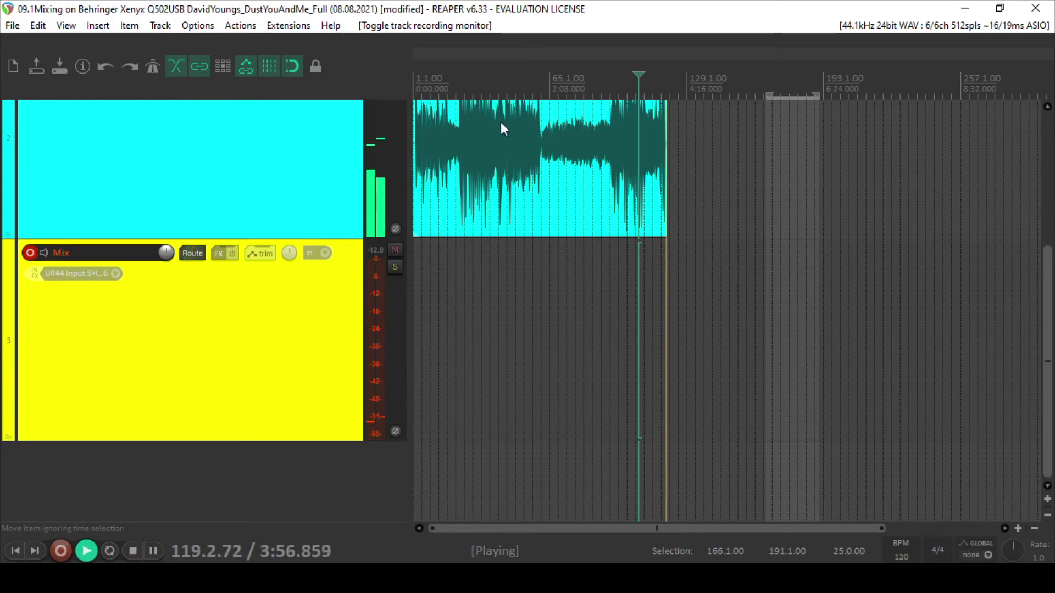
key("Home")
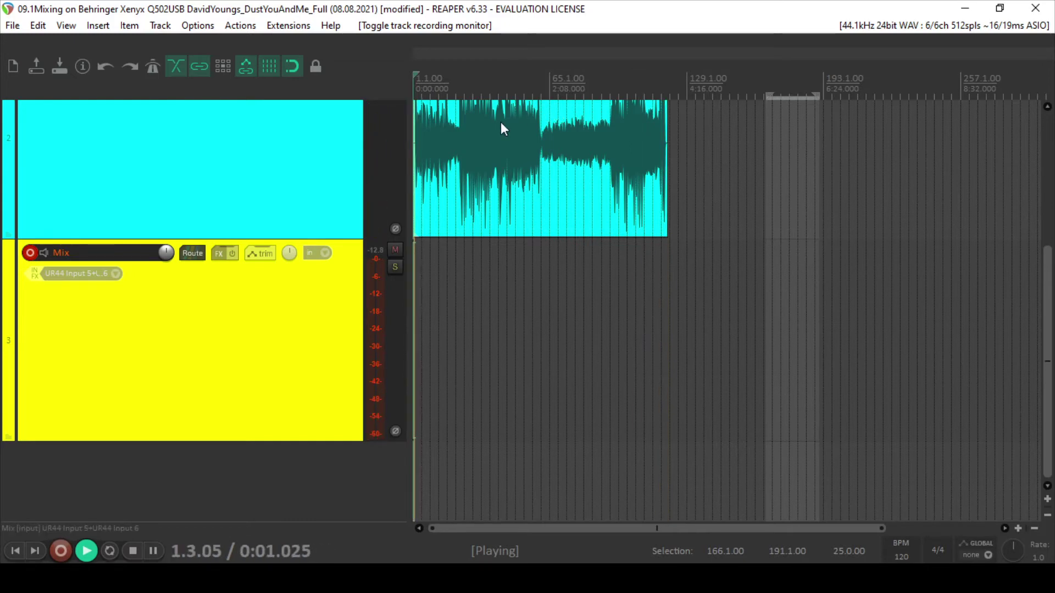
key("space")
key("ctrl+s")
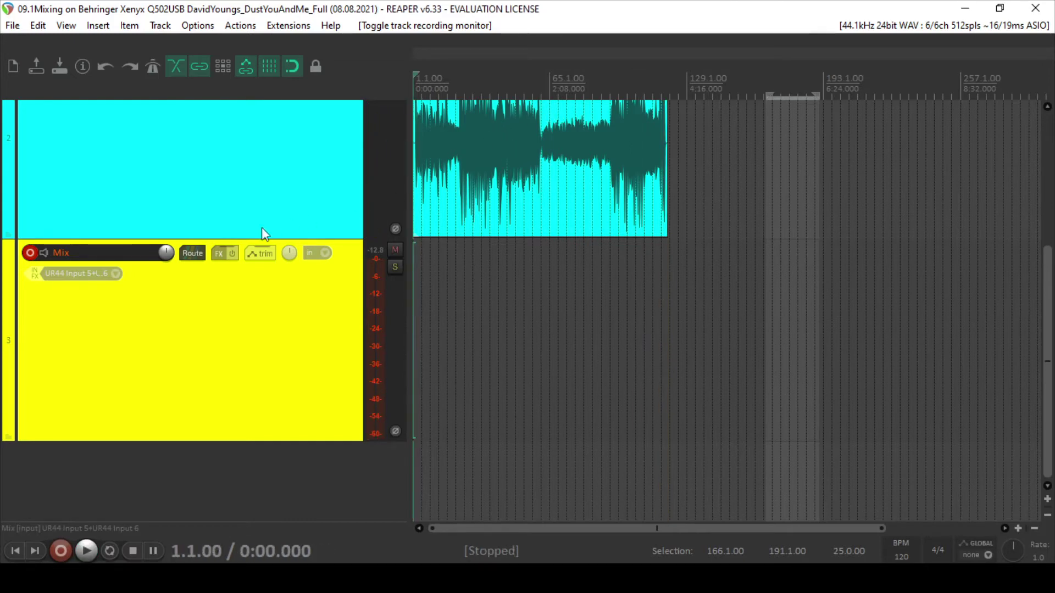
Add the VST3 Limited-Z_v2 (LVC-Audio) limiter to the Mix track's FX chain.
left_click(216, 257)
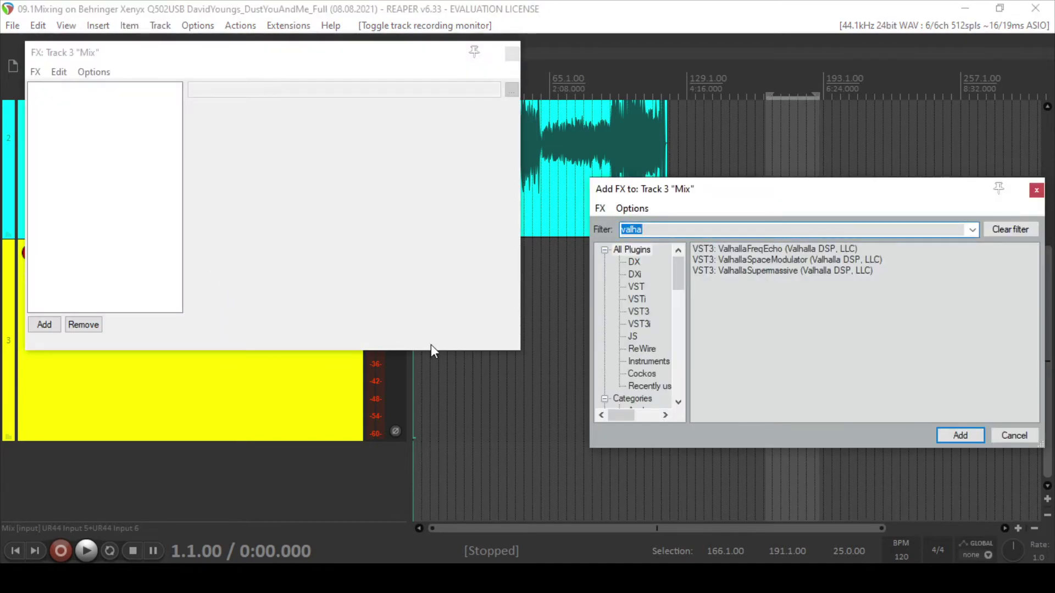
type("z")
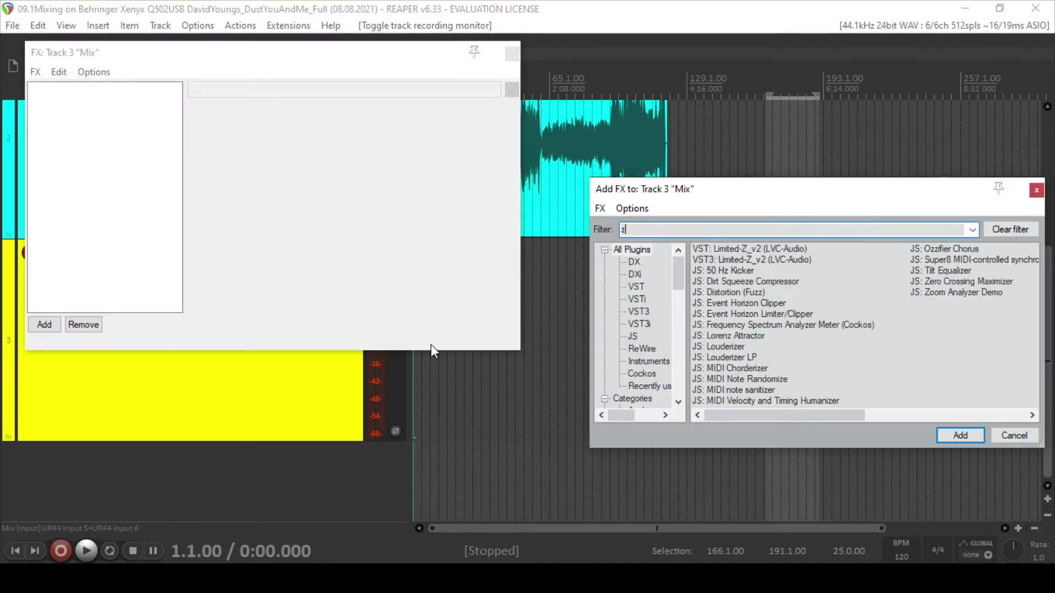
double_click(724, 259)
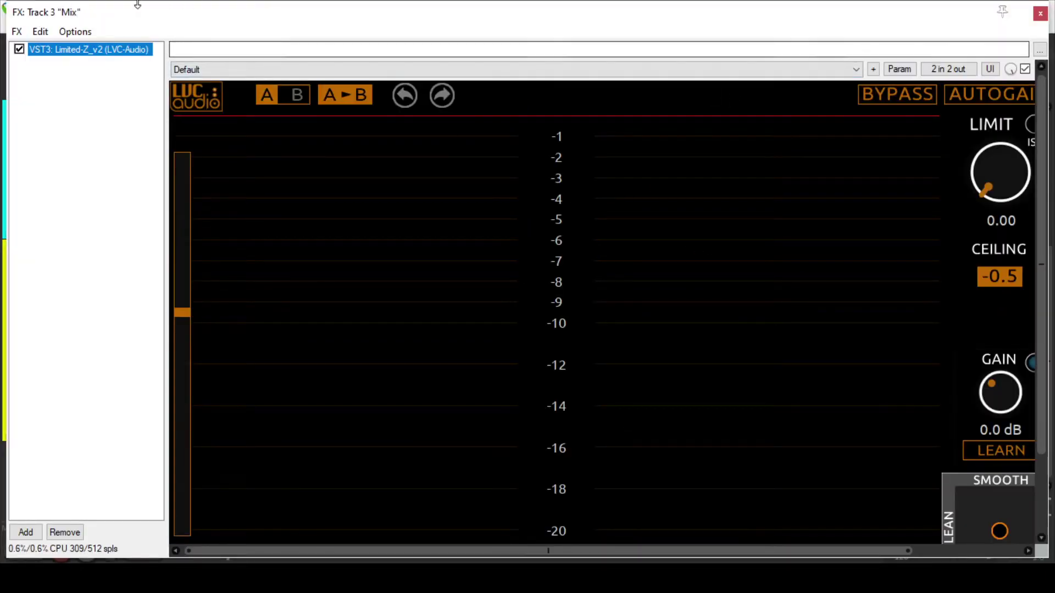
Start playback and rearrange the limiter's window so its gain controls and output meters are visible.
left_click_drag(138, 4, 89, 10)
key("space")
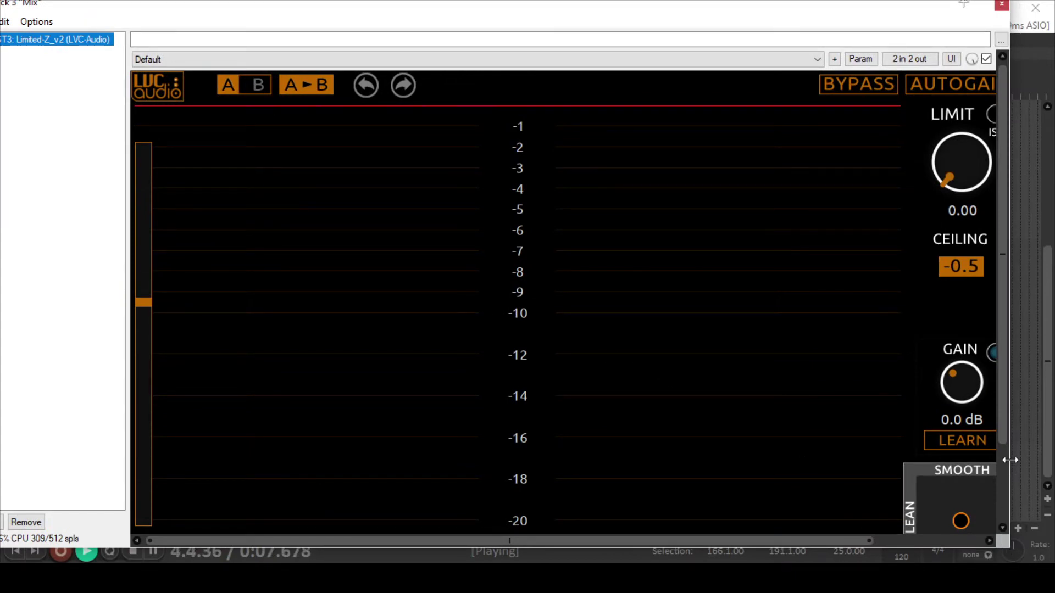
left_click_drag(1011, 473, 1052, 473)
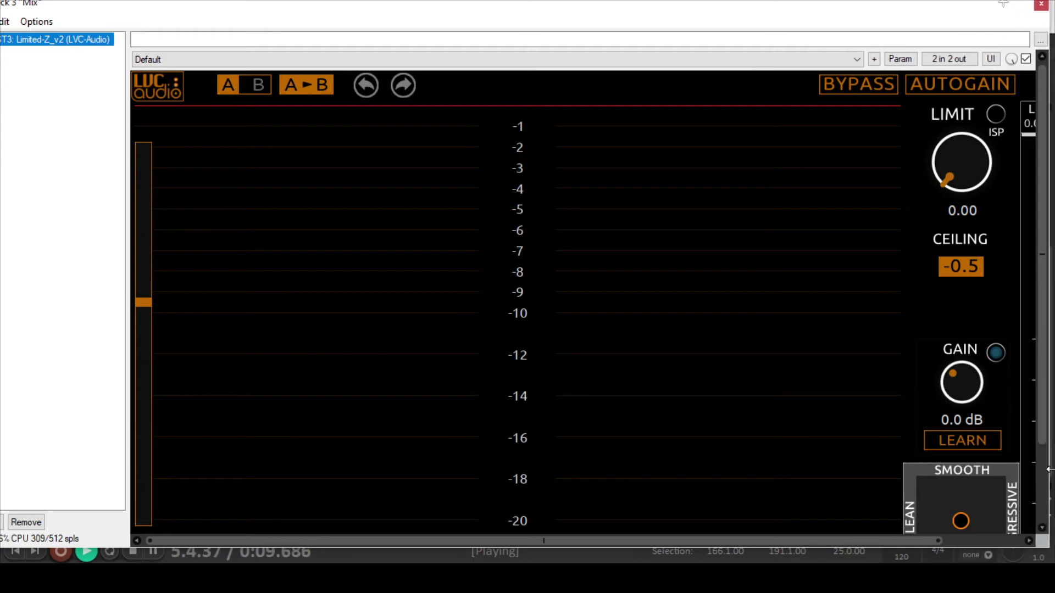
left_click_drag(906, 539, 1000, 538)
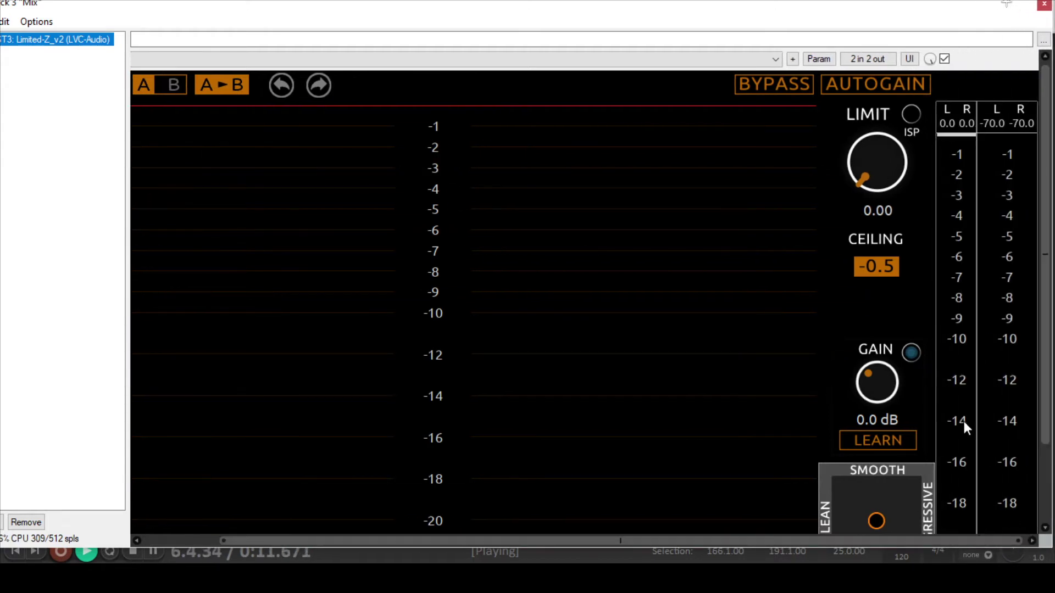
Run the limiter's gain learning briefly, set its gain to -12.0 dB and close the FX window.
left_click(883, 442)
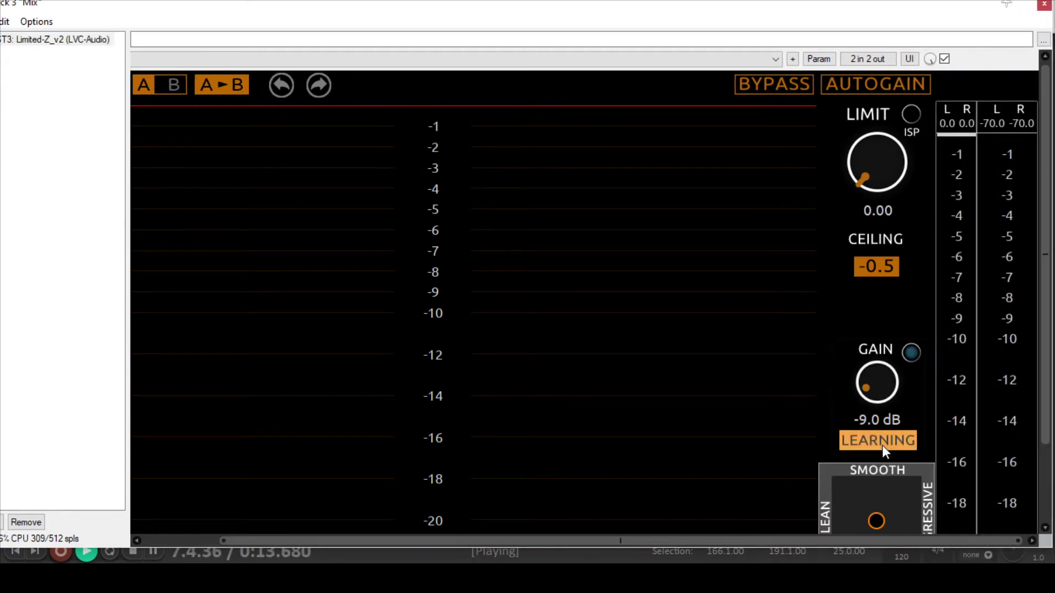
left_click(882, 444)
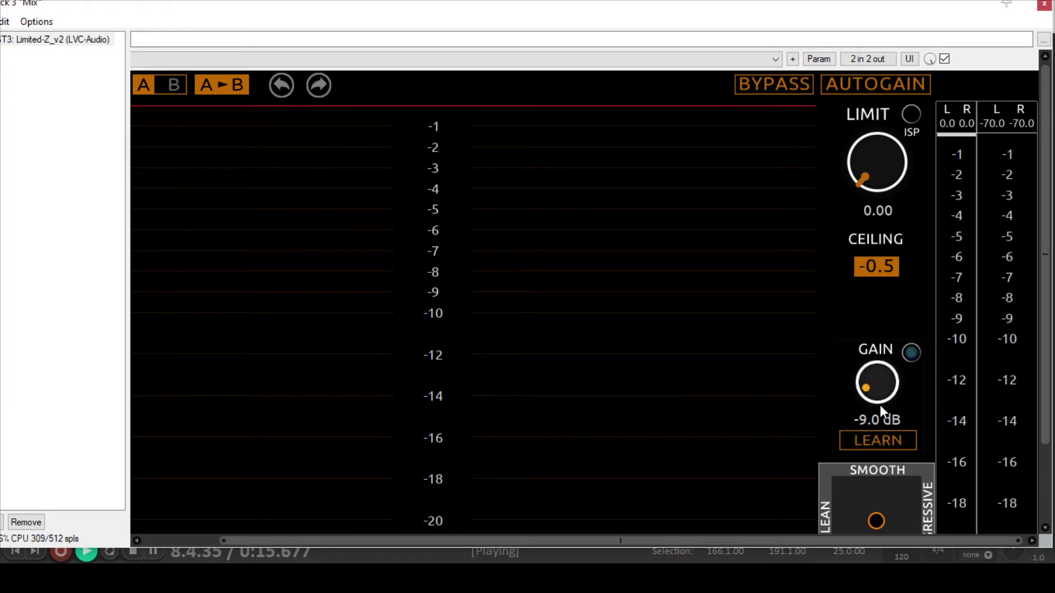
left_click_drag(879, 400, 834, 528)
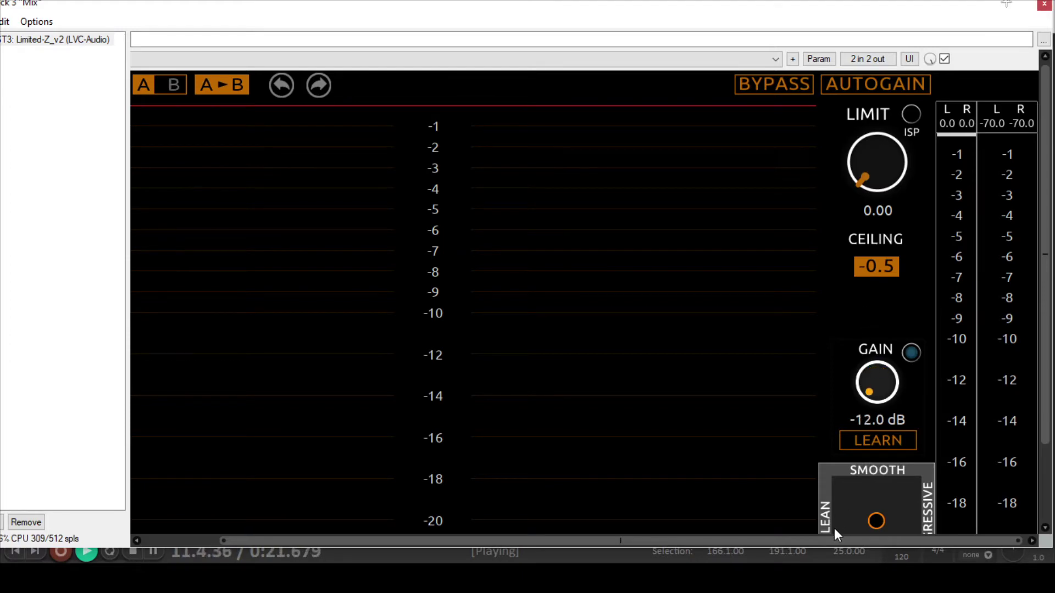
left_click(1044, 6)
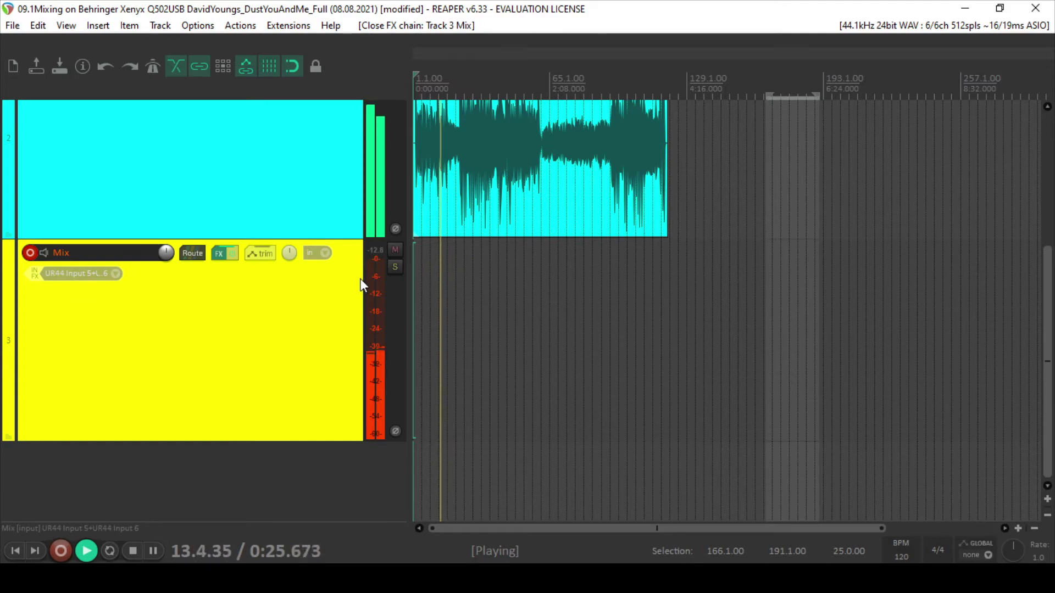
Reopen the Mix track's Limited-Z limiter, toggle gain learning on and off, and close the FX window.
scroll(440, 274, "up", 6)
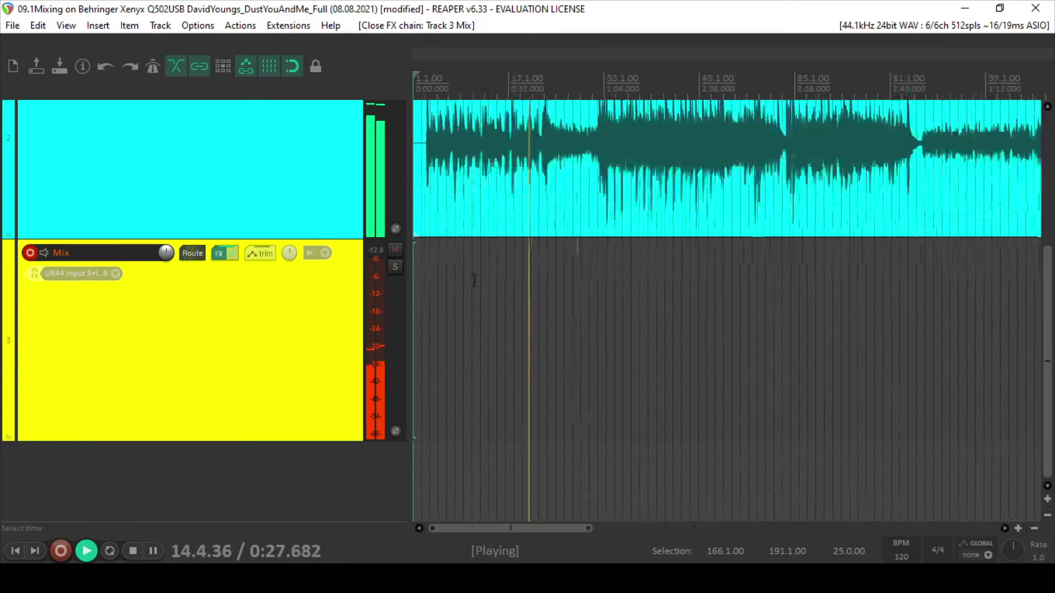
left_click(220, 254)
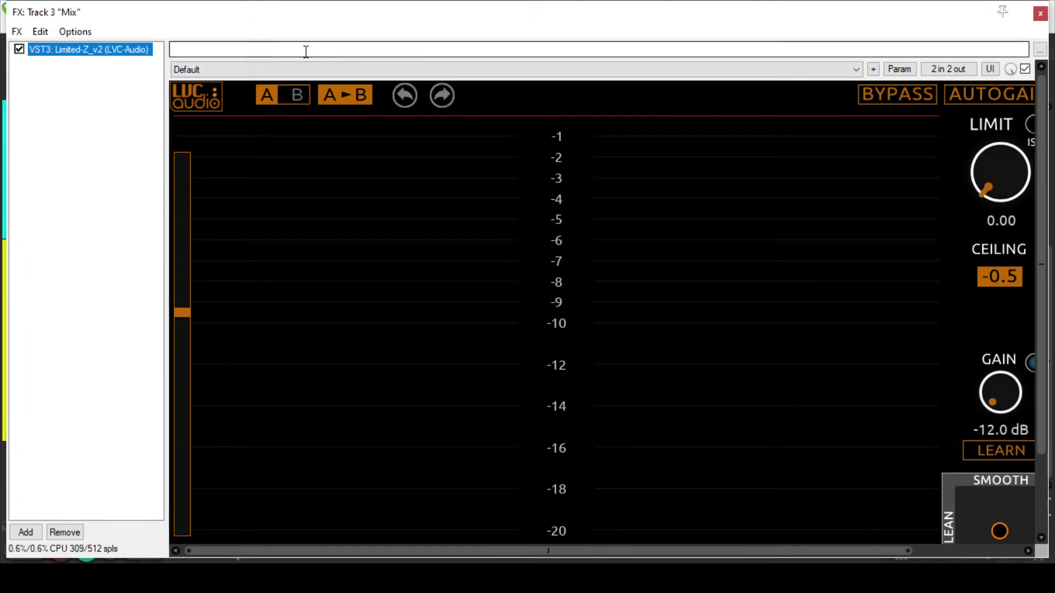
left_click_drag(197, 18, 82, 0)
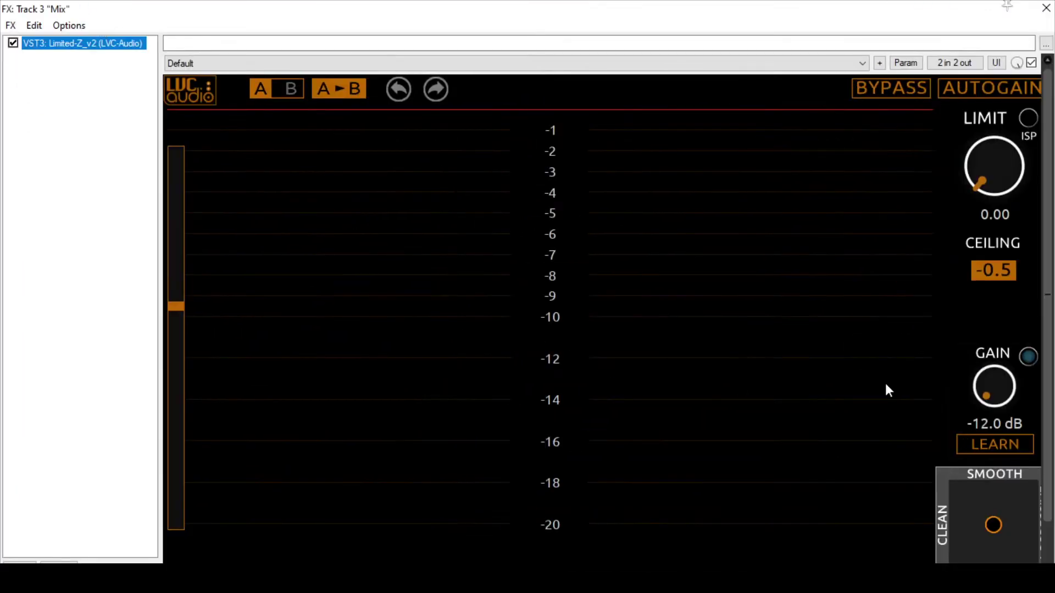
left_click(994, 445)
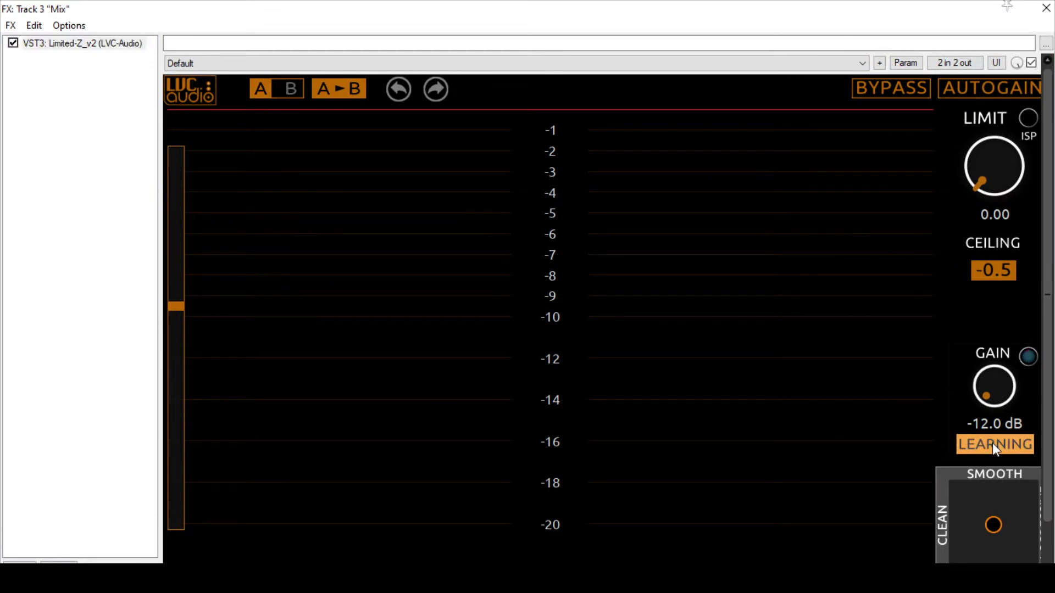
left_click(993, 444)
left_click(1046, 7)
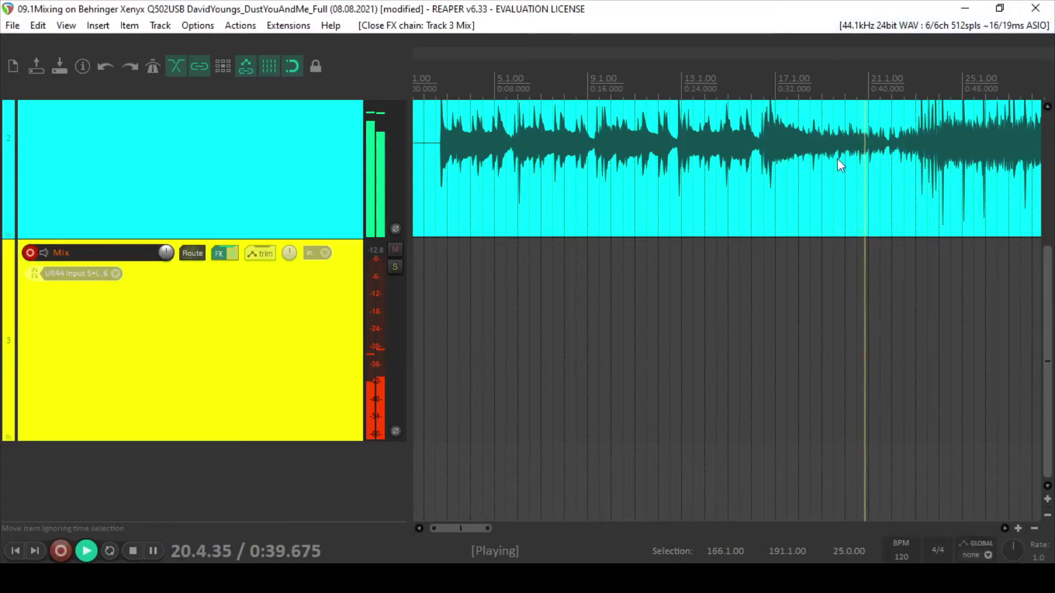
Stop playback, bypass the Mix track's FX chain and start recording the Mix track from the project start.
key("space")
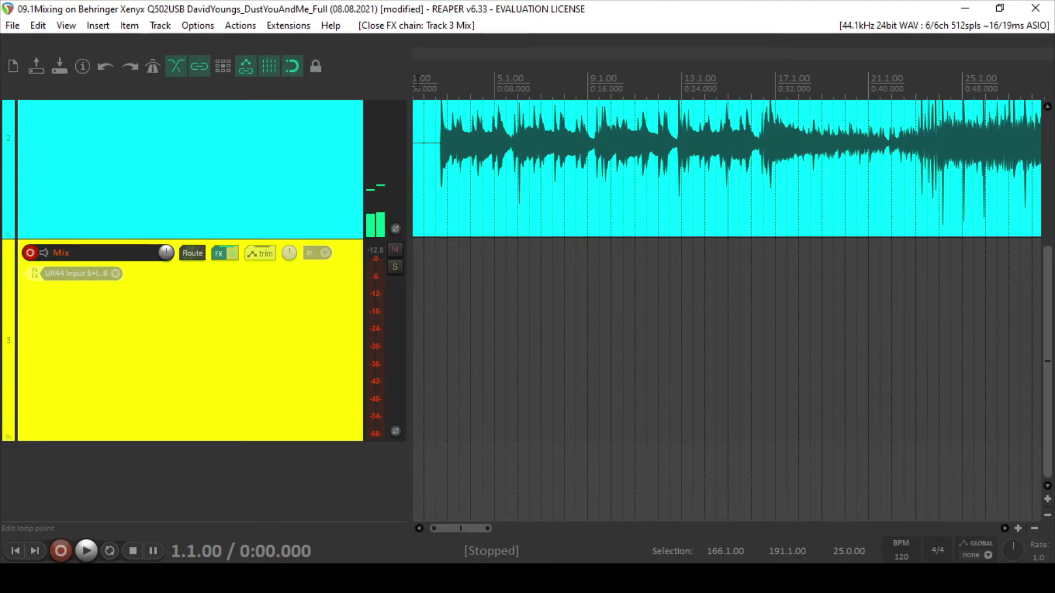
scroll(428, 143, "up", 5)
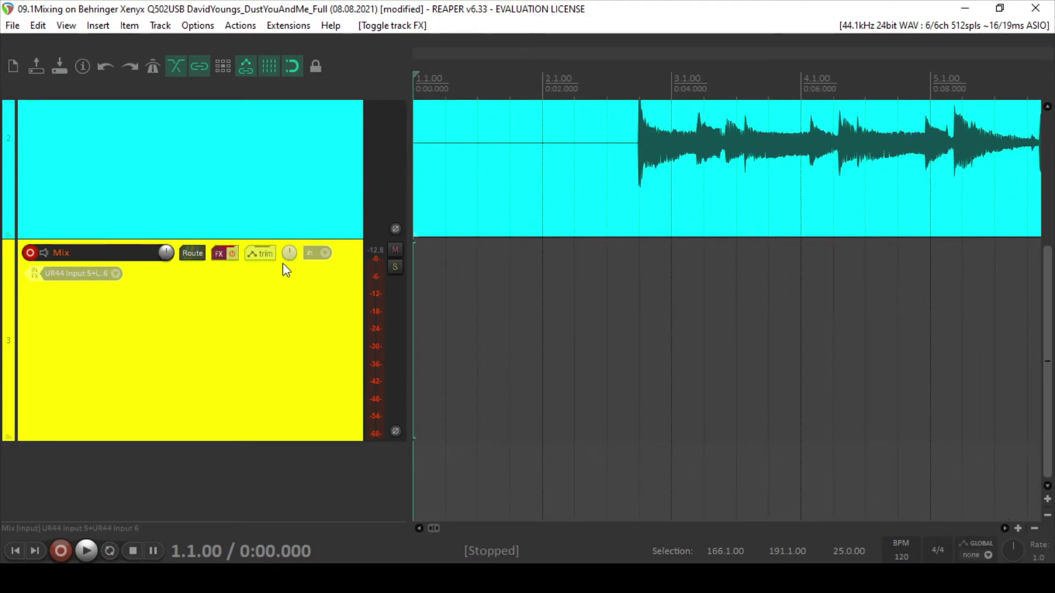
key("ctrl+r")
scroll(523, 258, "down", 2)
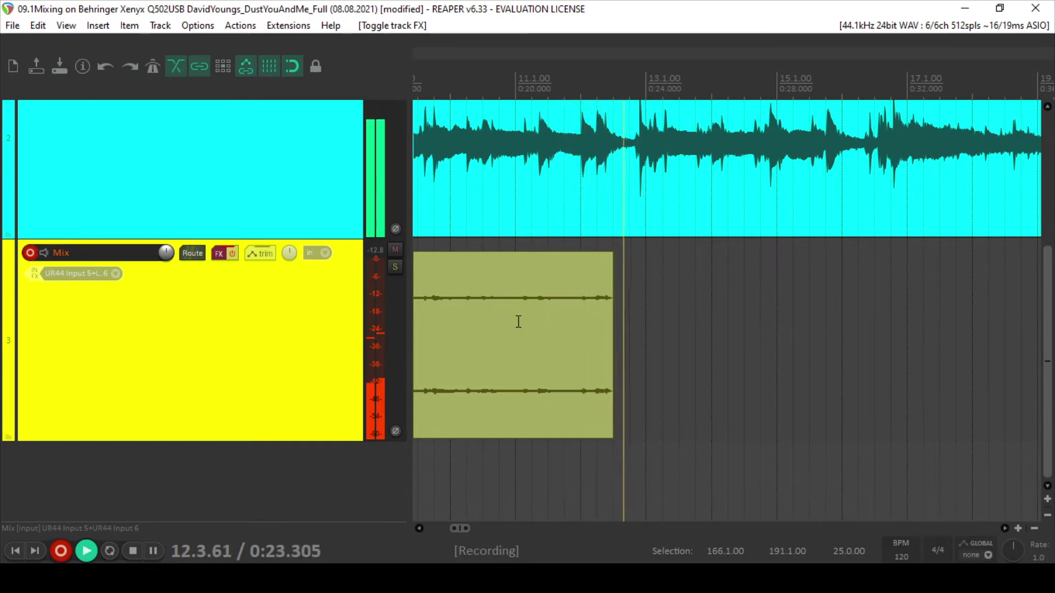
Let the Mix track record past the end of the guitar at about bar 120, stop and keep the recorded take.
scroll(550, 320, "down", 5)
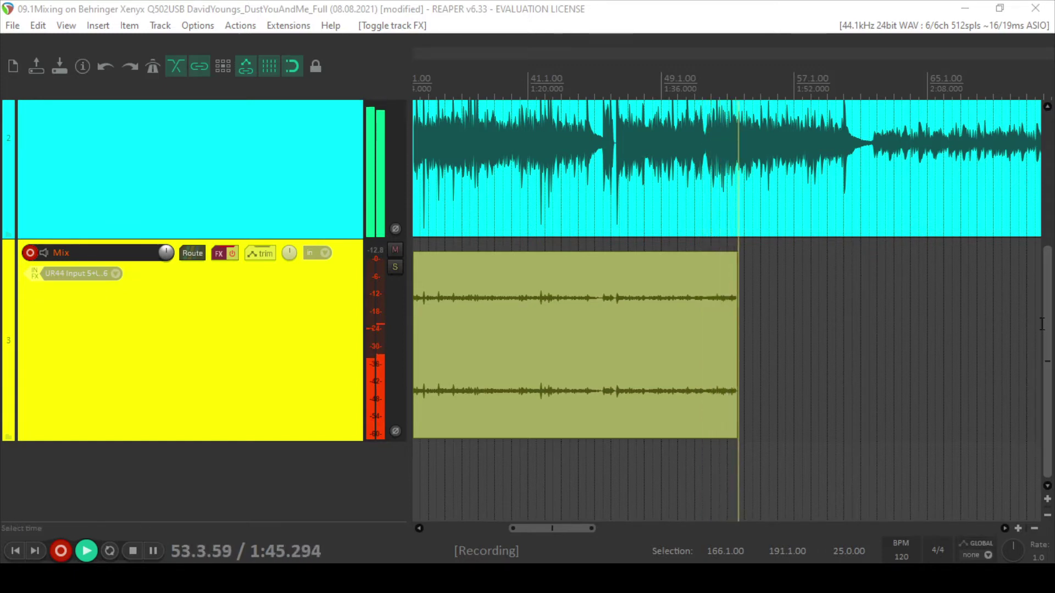
mouse_move(1048, 307)
left_mouse_down()
mouse_move(1048, 235)
mouse_move(1048, 307)
left_mouse_up()
scroll(776, 277, "down", 6)
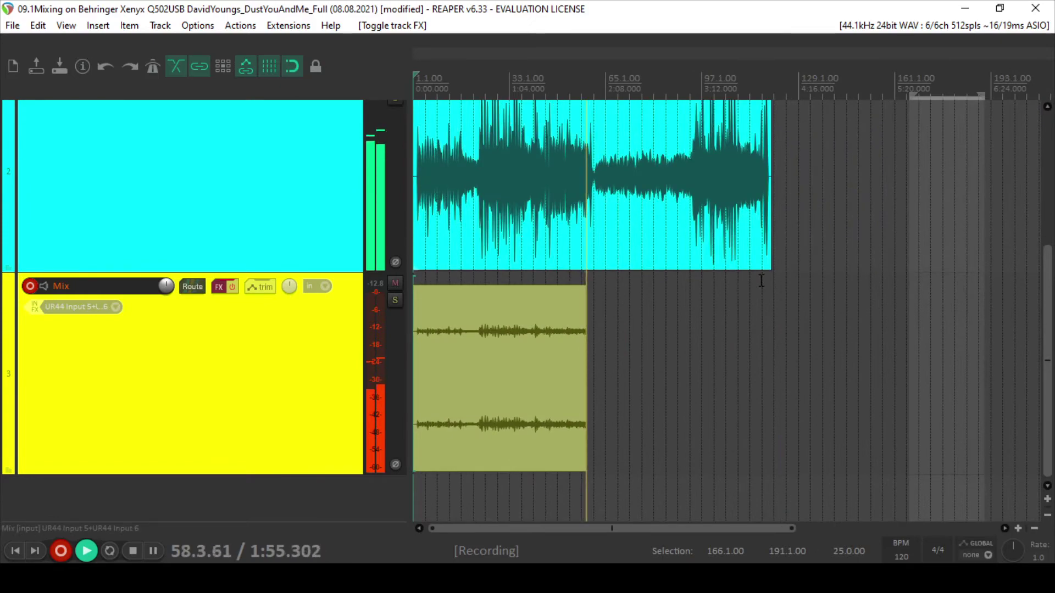
scroll(761, 280, "up", 12)
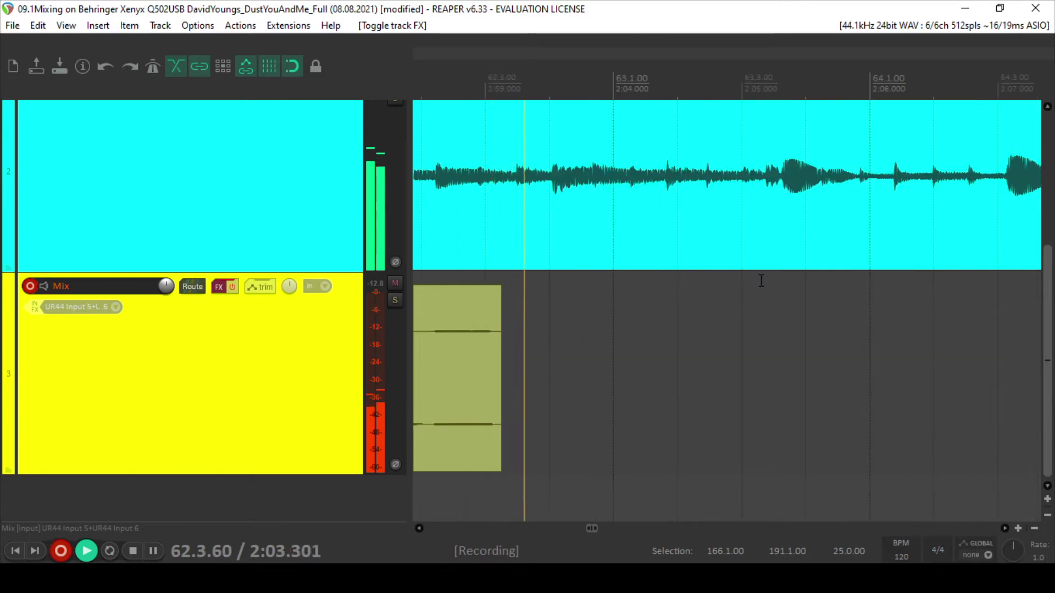
scroll(761, 280, "down", 5)
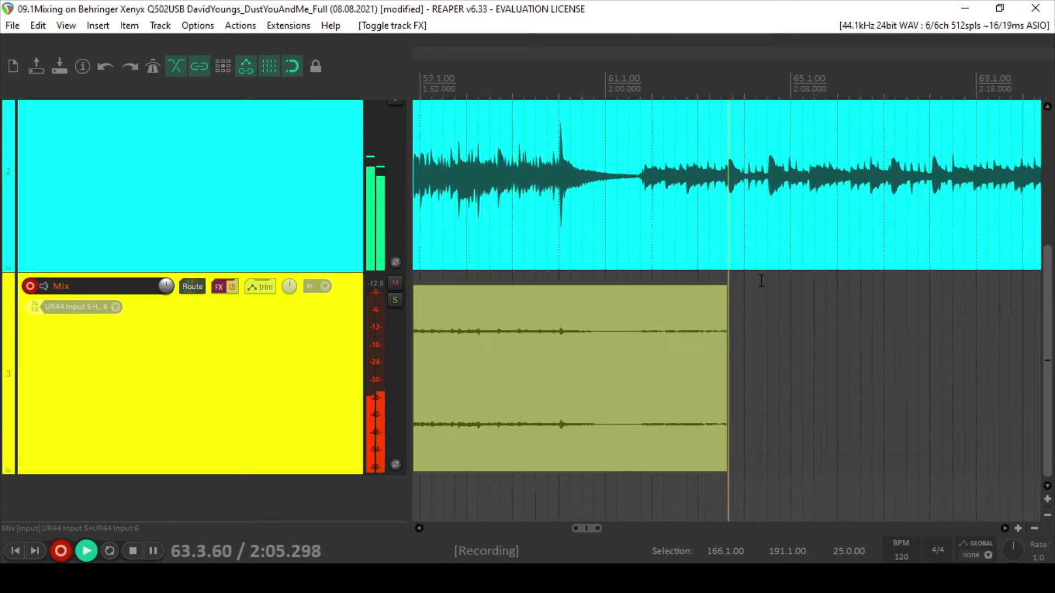
scroll(761, 281, "down", 2)
scroll(761, 280, "down", 3)
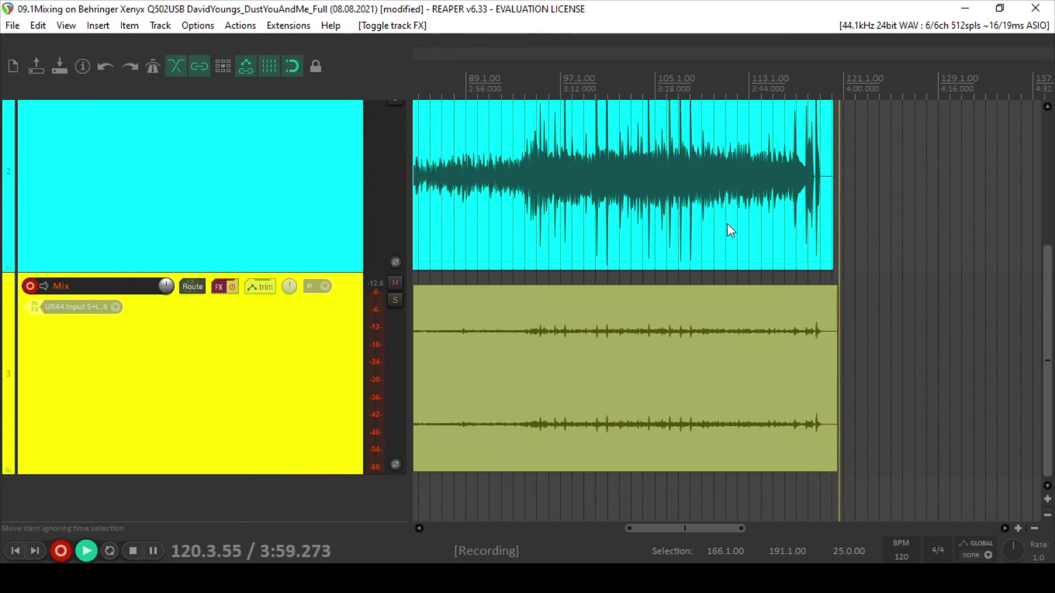
key("space")
key("Return")
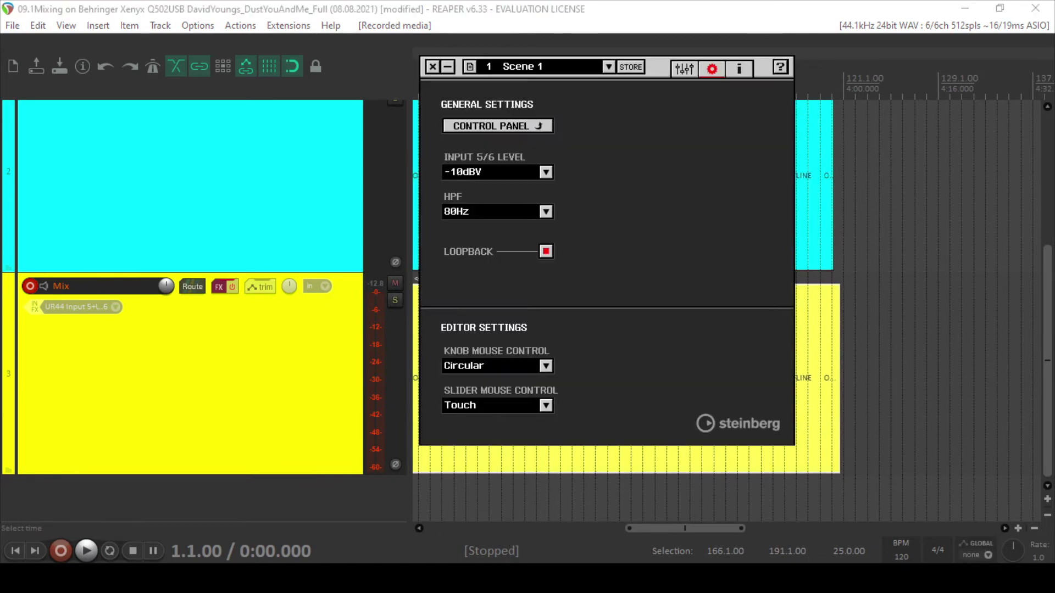
Mute the linked analog inputs 5 and 6 in Mix 1 of the Steinberg interface mixer and hide its window.
left_click(684, 68)
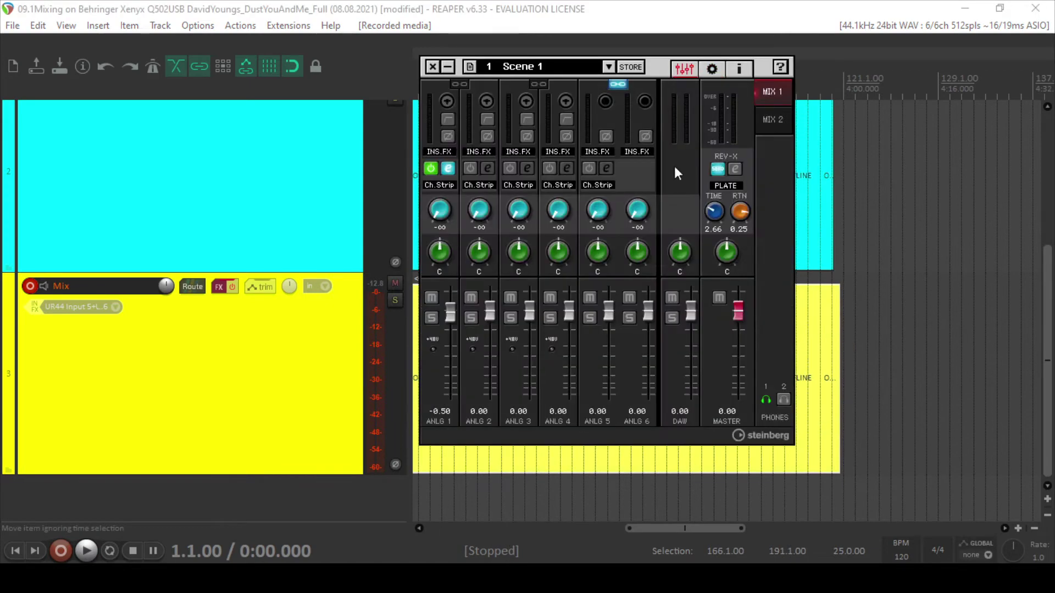
left_click(628, 299)
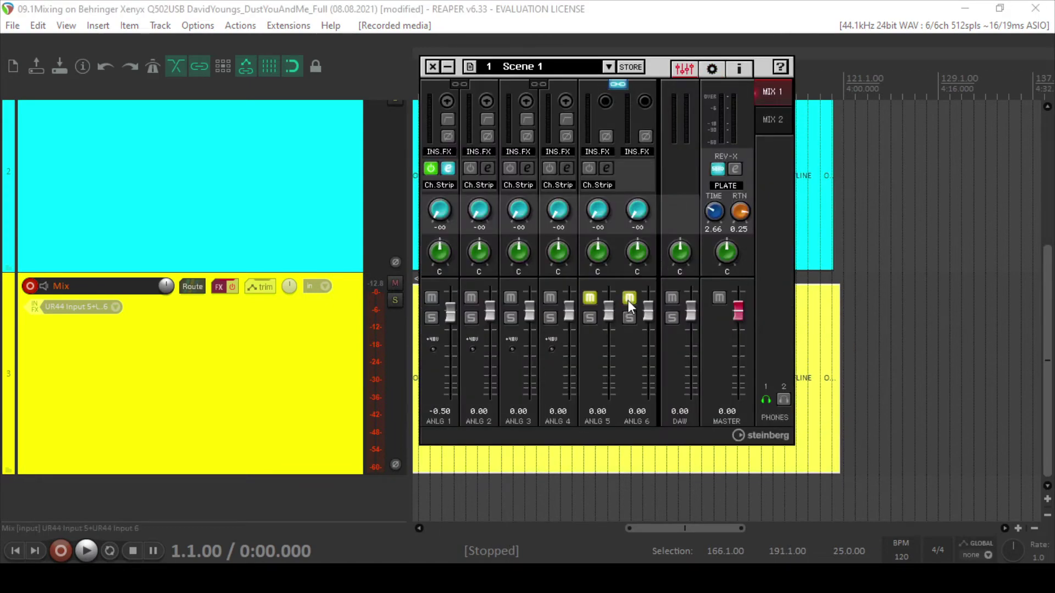
left_click(452, 64)
Play the first bars of the recorded Mix from the project start to check the sound, and stop playback.
scroll(497, 77, "left", 10)
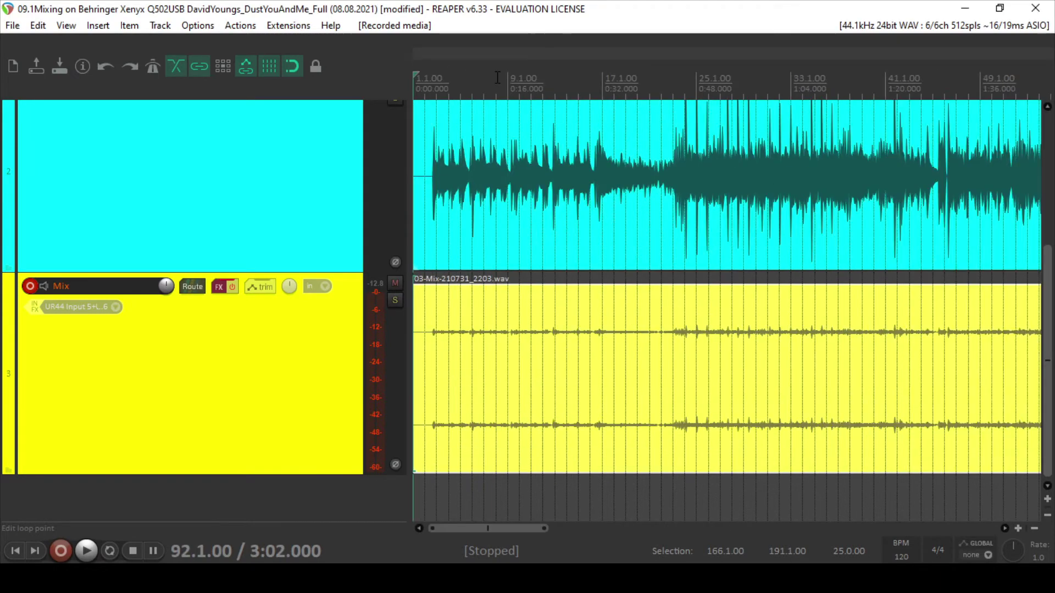
scroll(542, 193, "up", 5)
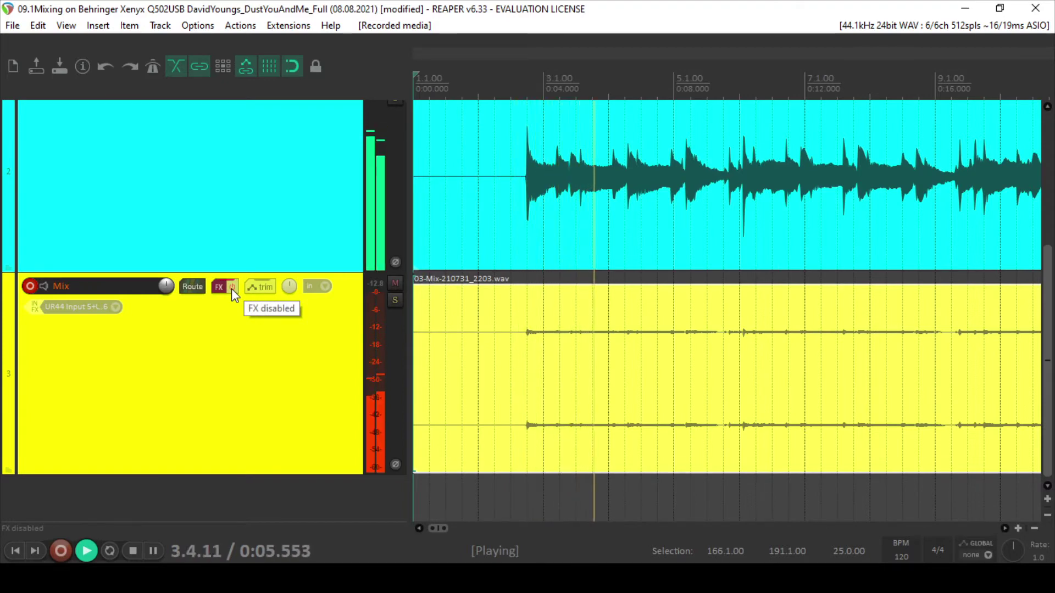
key("space")
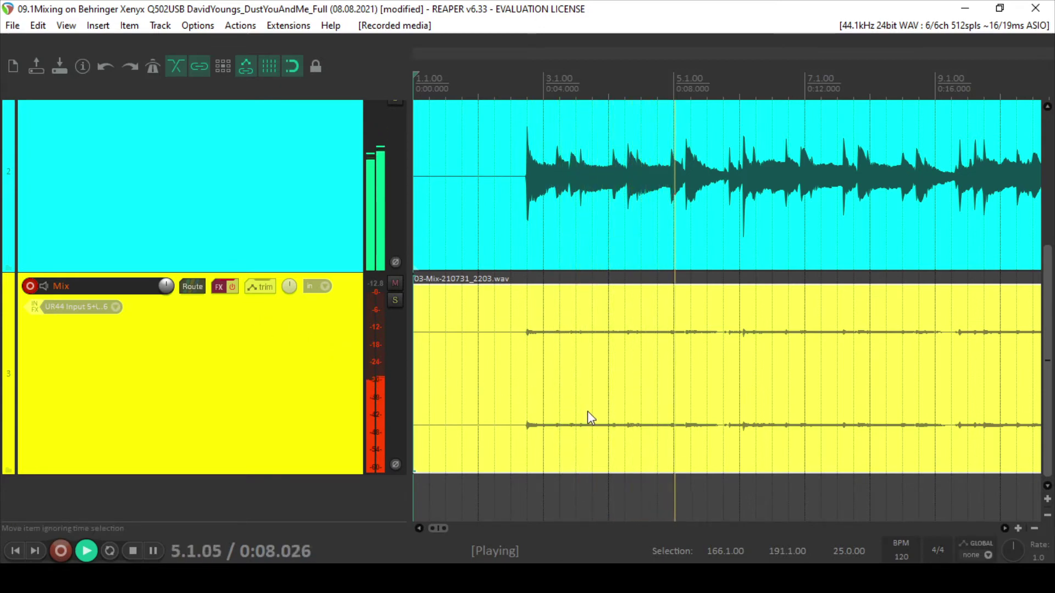
key("space")
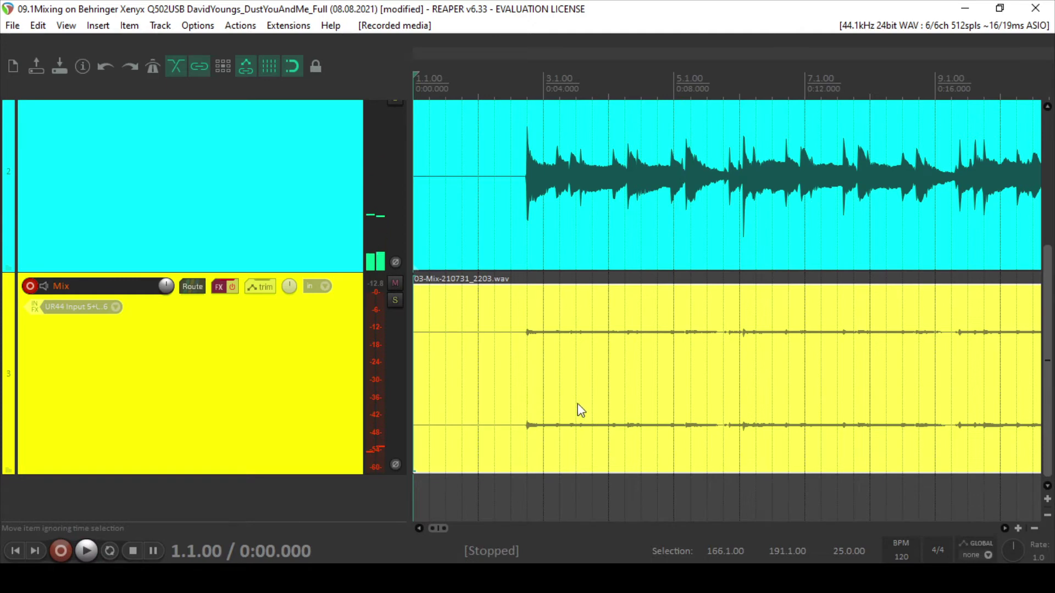
Select the recorded Mix item, show the mixer, enable the Mix track's master send and play from about bar 2.
left_click(577, 411)
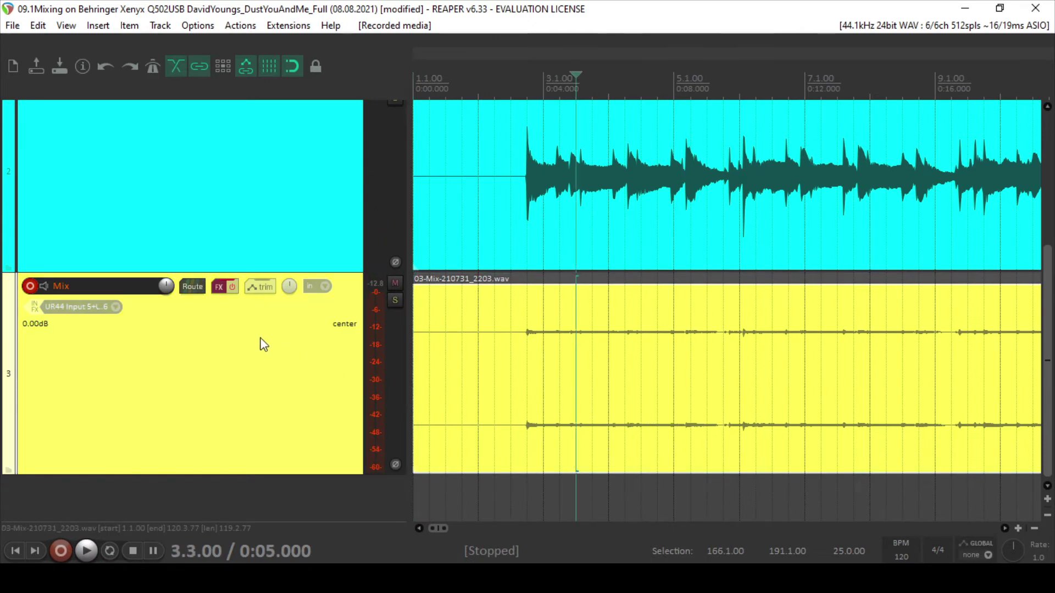
key("ctrl+m")
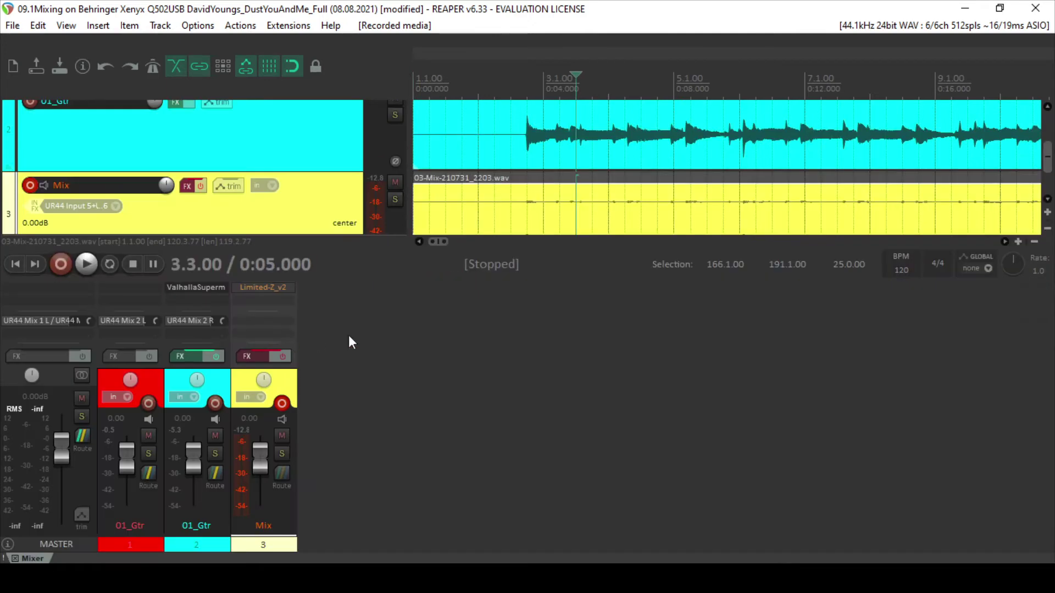
left_click(272, 324)
left_click(314, 352)
key("Escape")
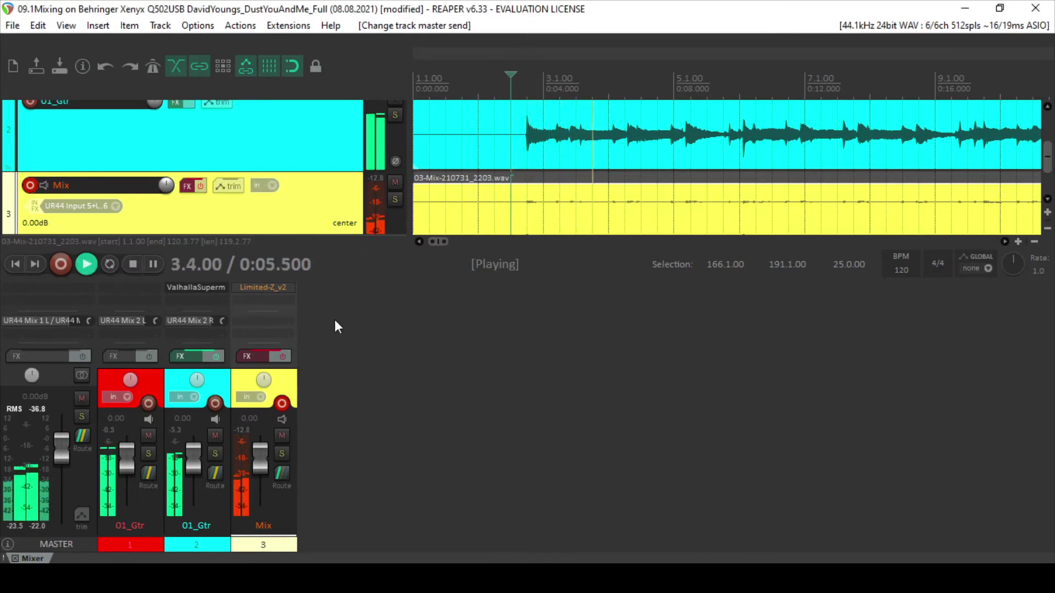
Bypass the Limited-Z_v2 plug-in and re-enable the Mix track's FX chain during playback.
left_click(257, 290, "shift")
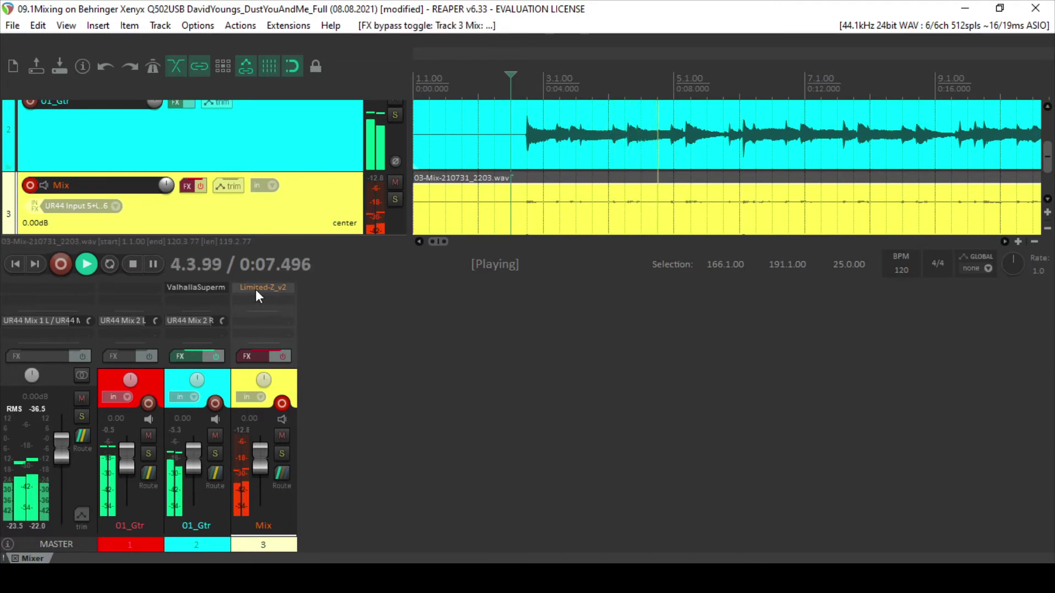
left_click(200, 186)
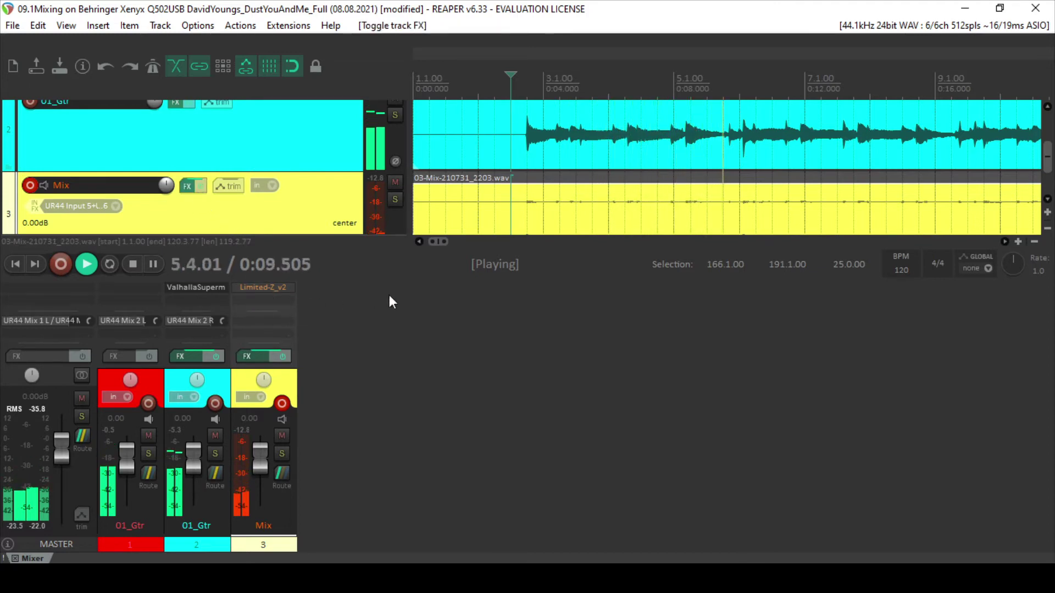
Re-enable the Limited-Z_v2 plug-in on the Mix track, open it and start learning its gain during playback.
left_click(252, 287, "shift")
left_click_drag(312, 279, 312, 345)
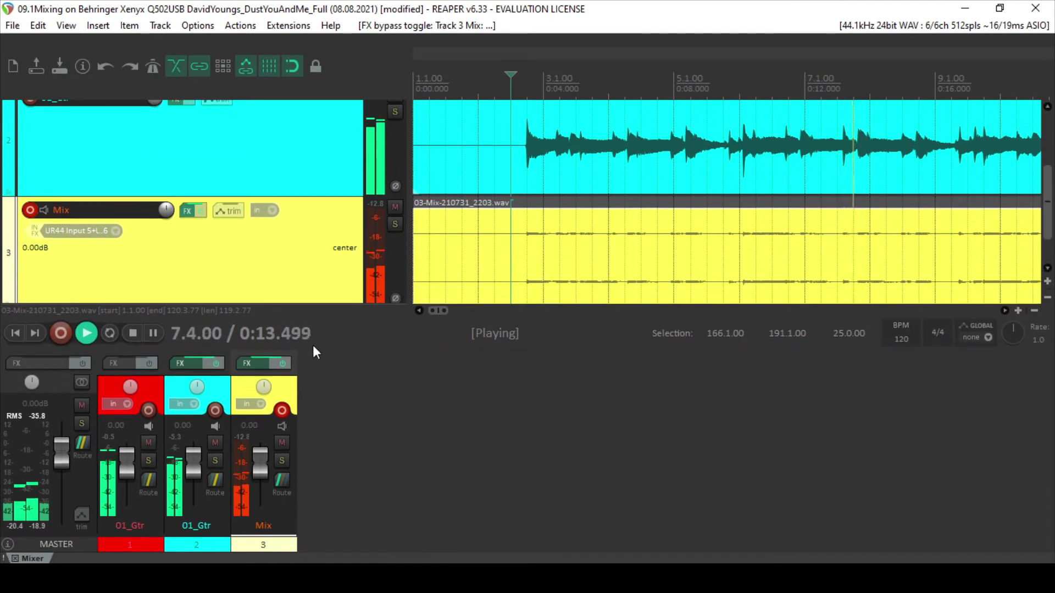
left_click(258, 362)
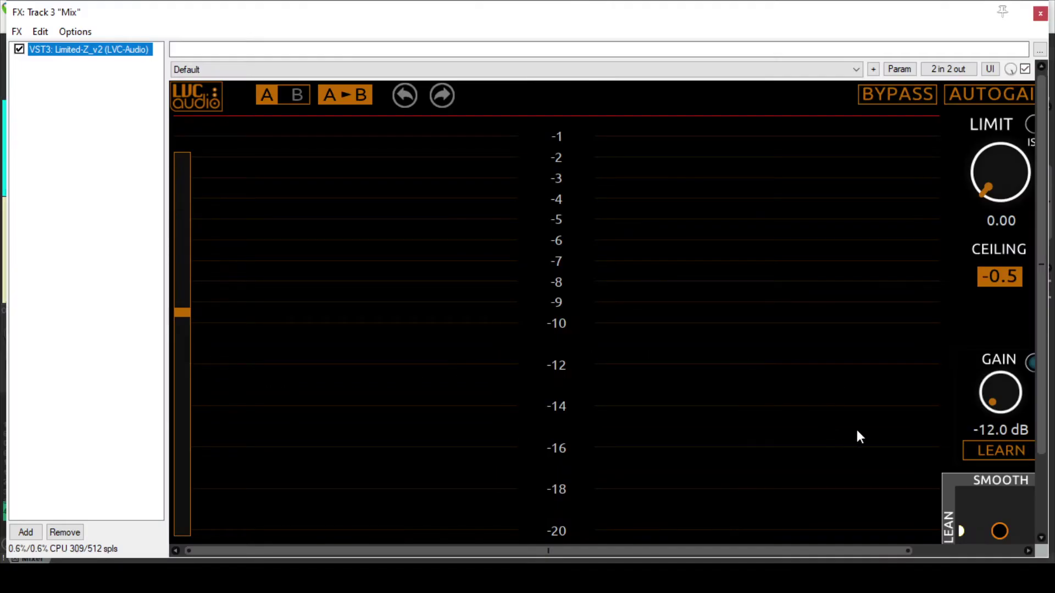
left_click(996, 442)
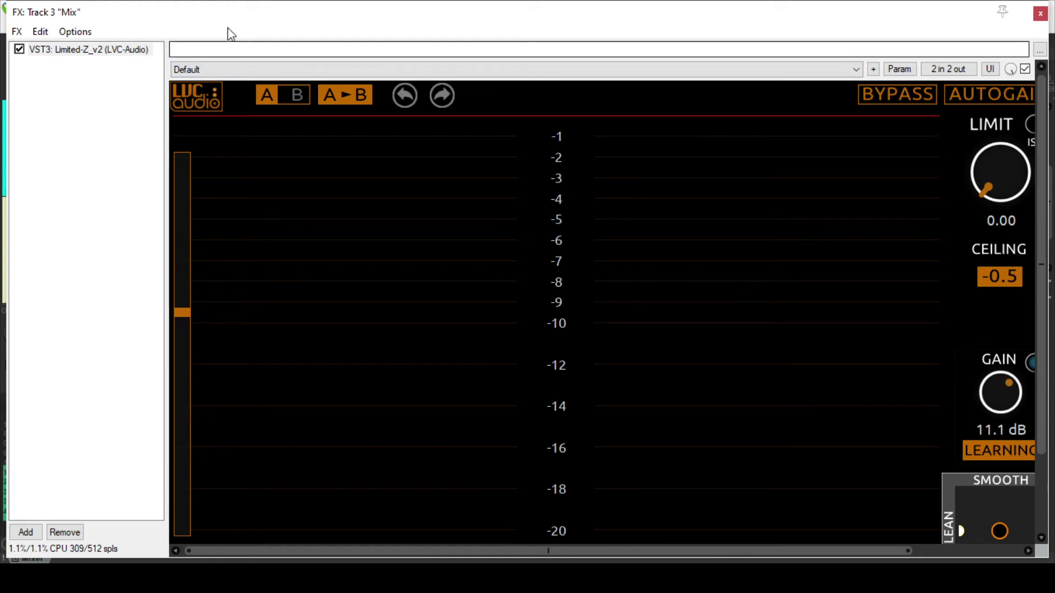
left_click_drag(220, 21, 129, 15)
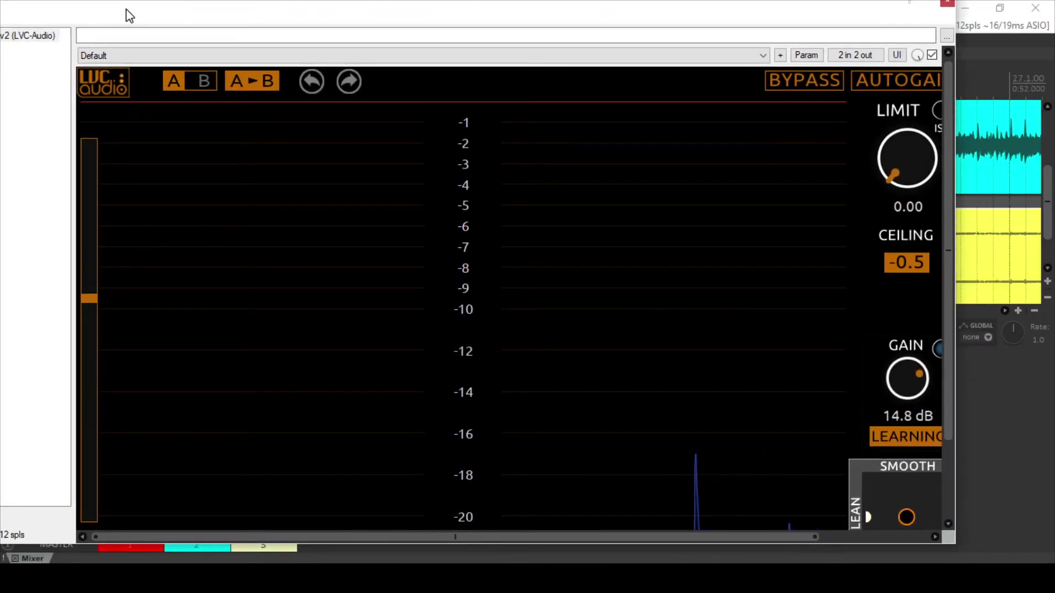
left_click_drag(126, 9, 127, 9)
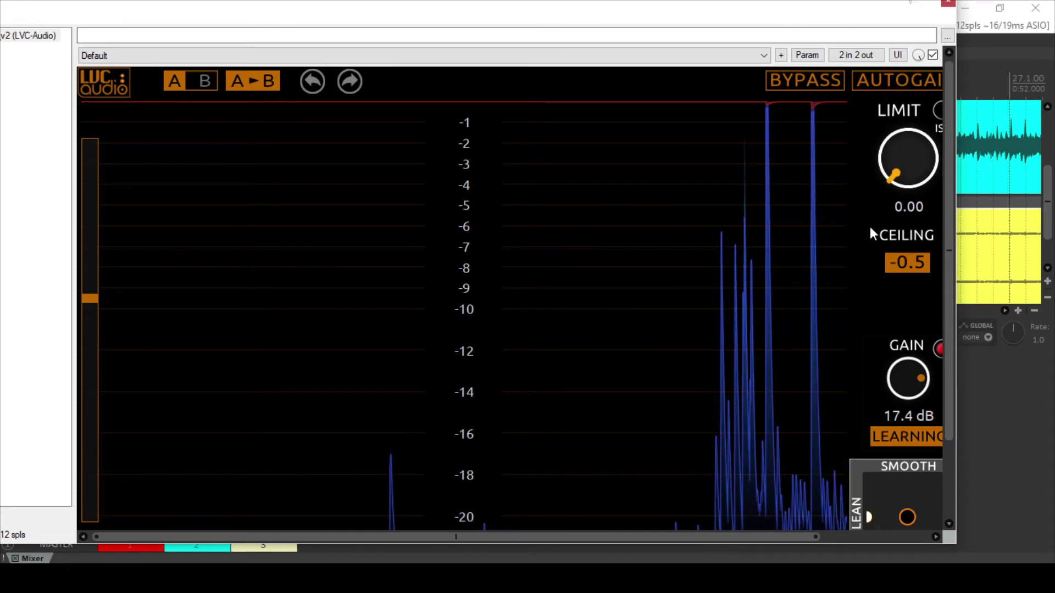
Set the Limited-Z_v2 ceiling to -1 and its limit to 3.22, and close the plug-in window.
left_click(920, 270)
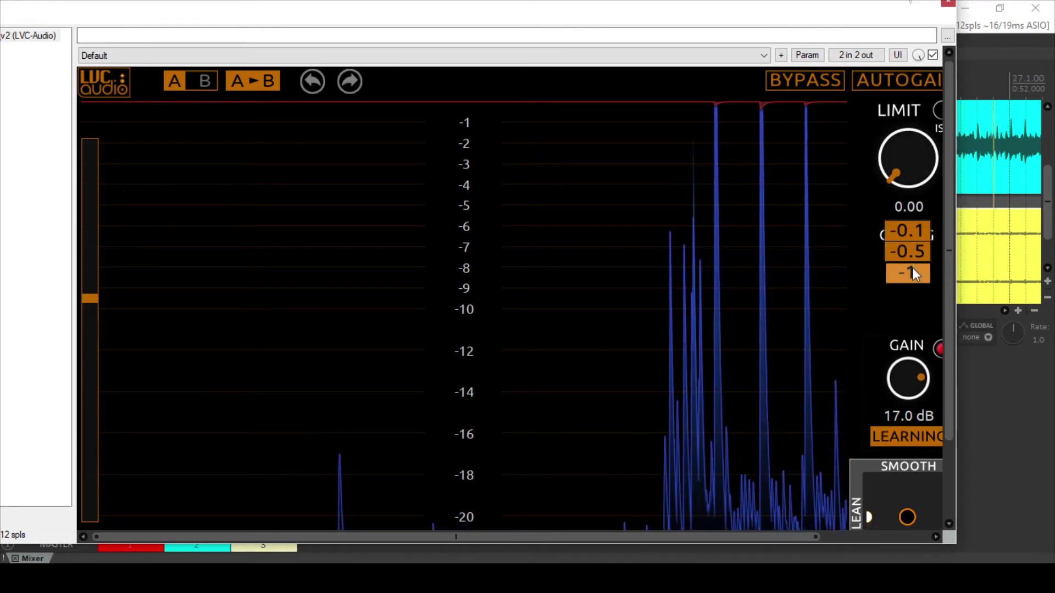
left_click(912, 268)
left_click_drag(894, 180, 870, 119)
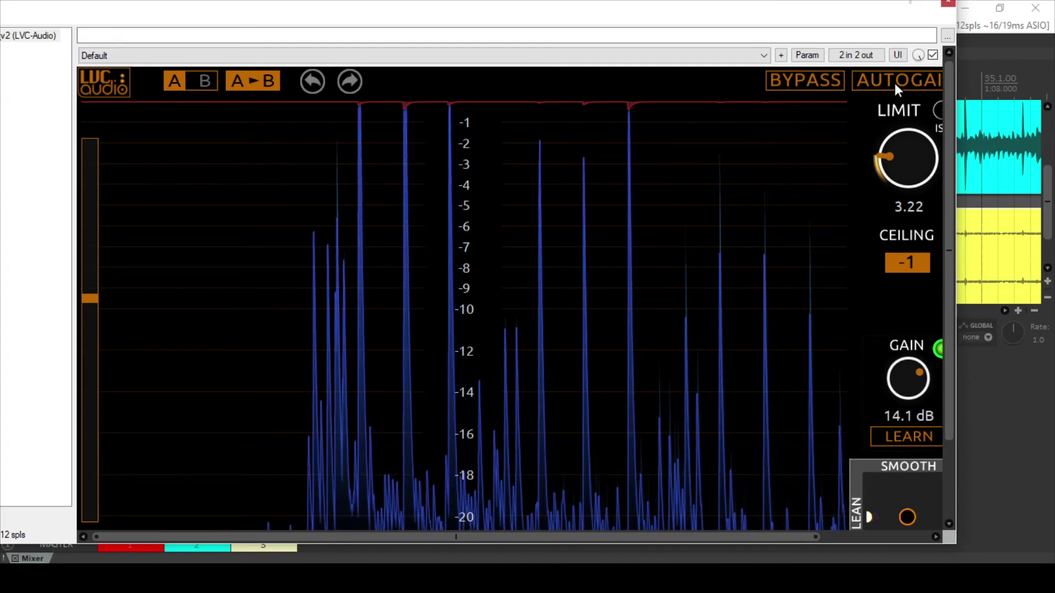
left_click(947, 6)
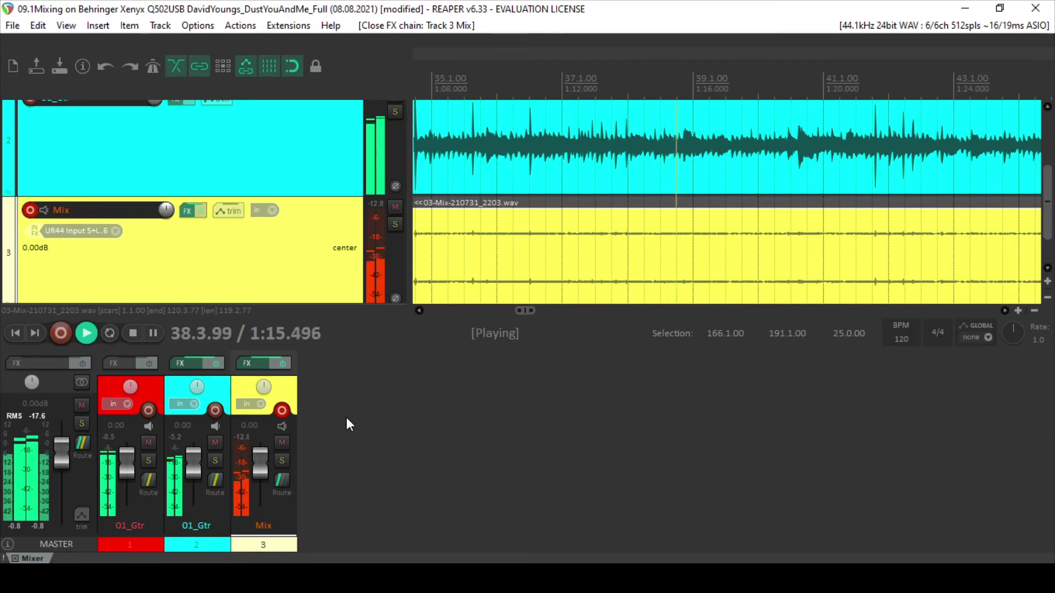
Examine the peaks and limiting in Limited-Z_v2 while the mix plays, and close its window.
left_click(186, 216)
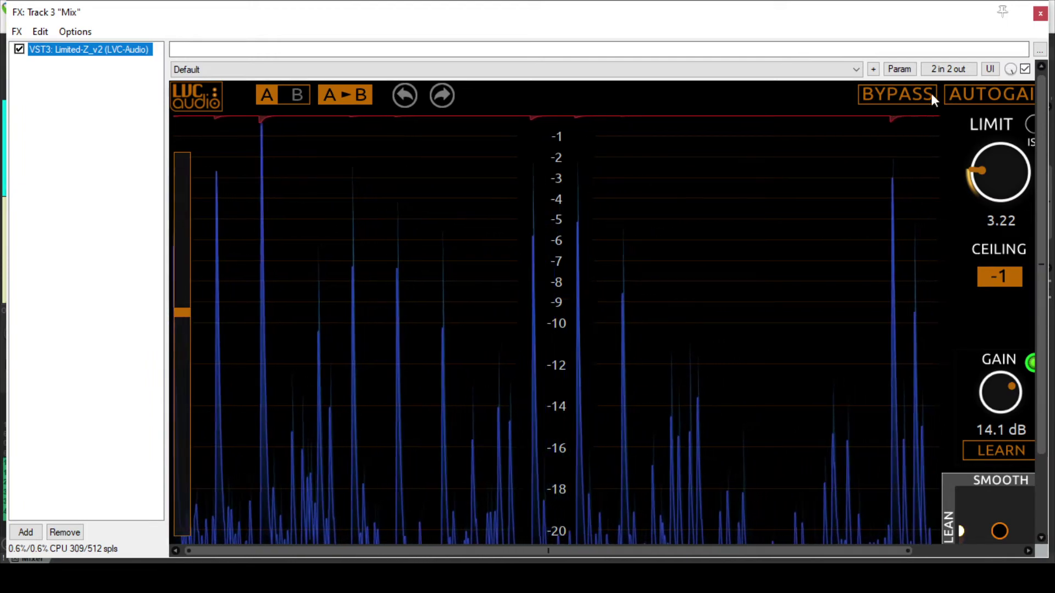
left_click(1040, 14)
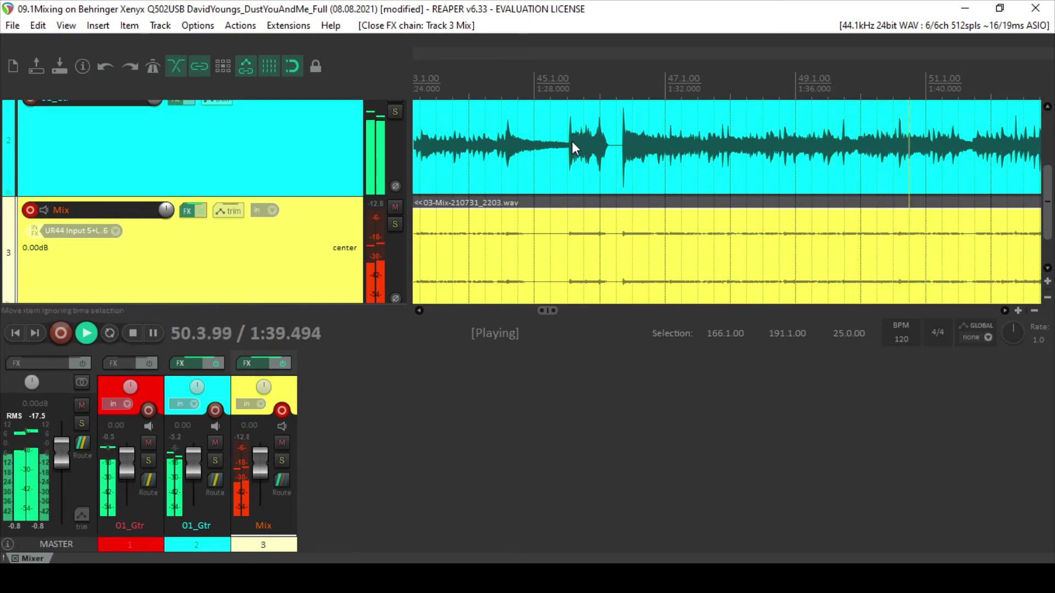
left_click(259, 366)
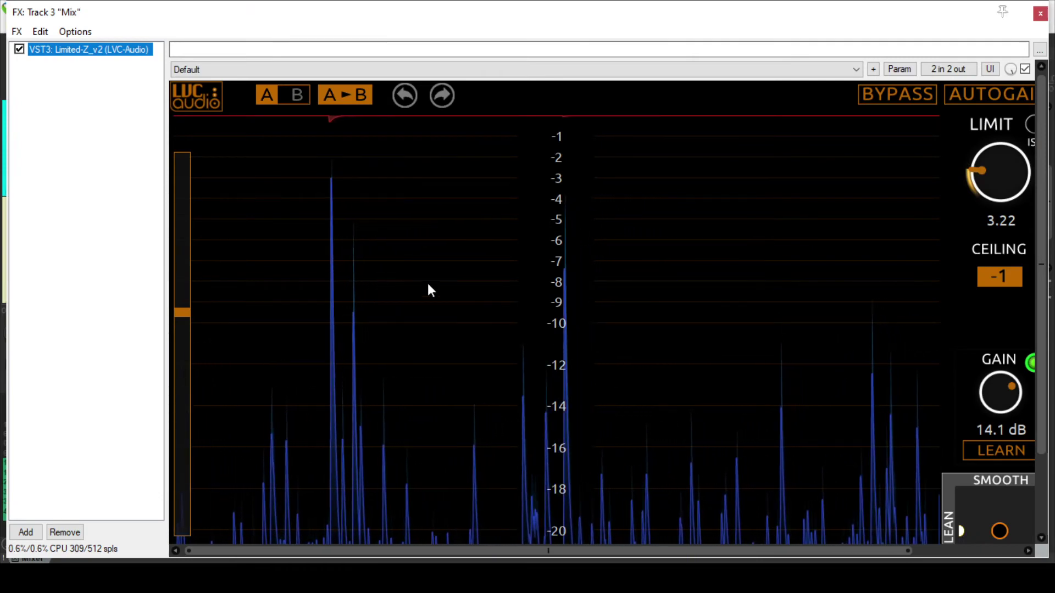
left_click_drag(537, 8, 500, 21)
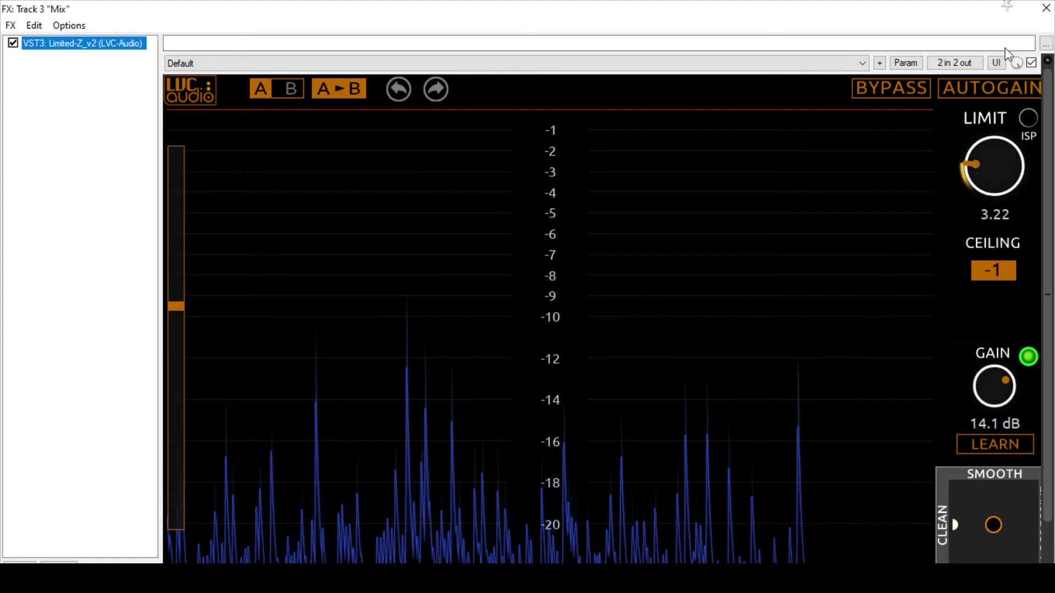
left_click(1046, 9)
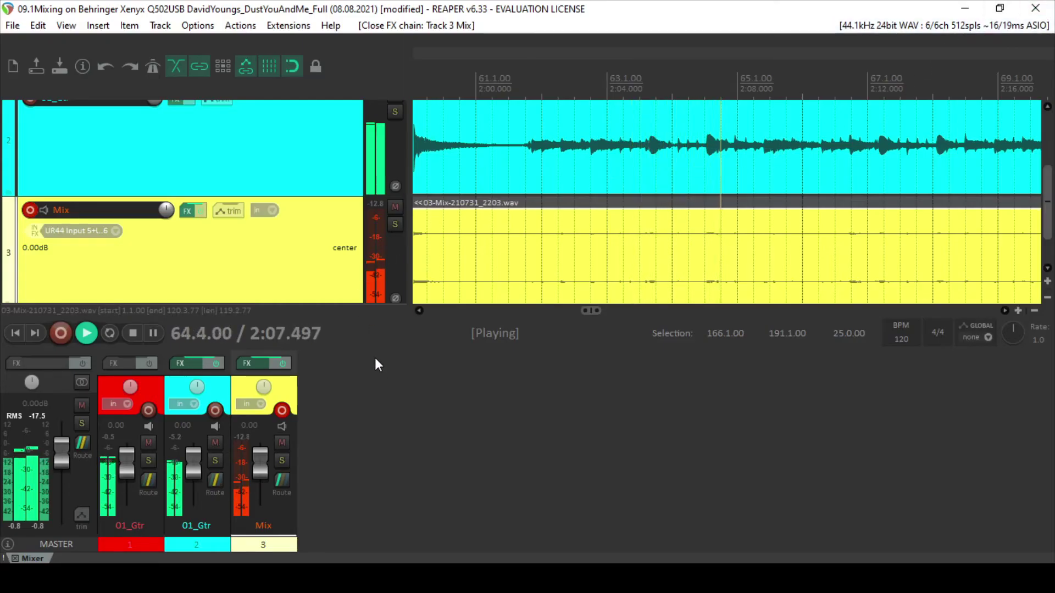
Add the TDR Nova equalizer to the Mix track and place it before Limited-Z_v2 in the chain.
left_click_drag(376, 349, 330, 243)
double_click(270, 272)
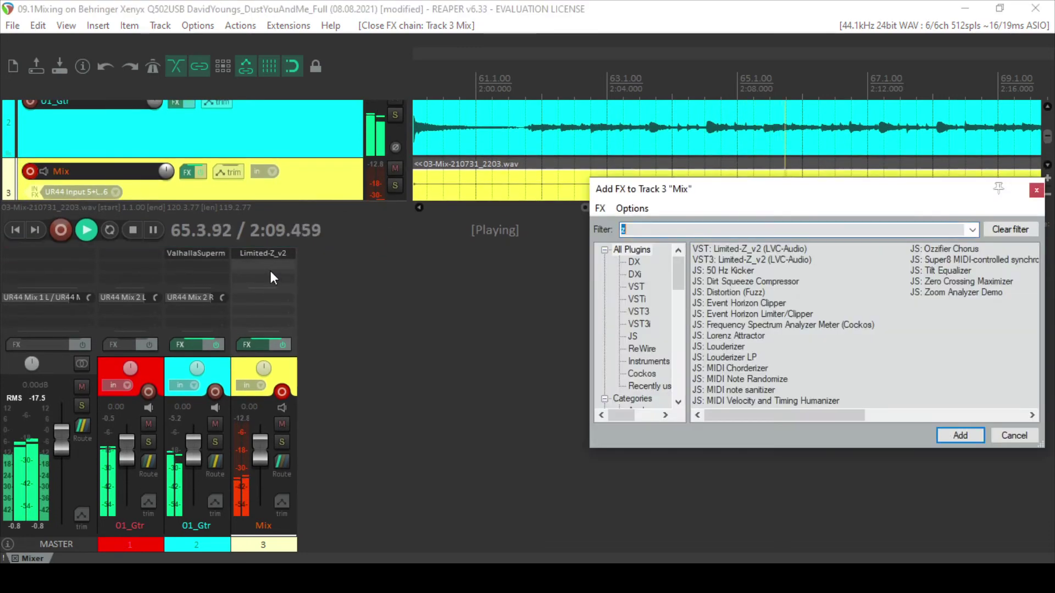
type("eq c")
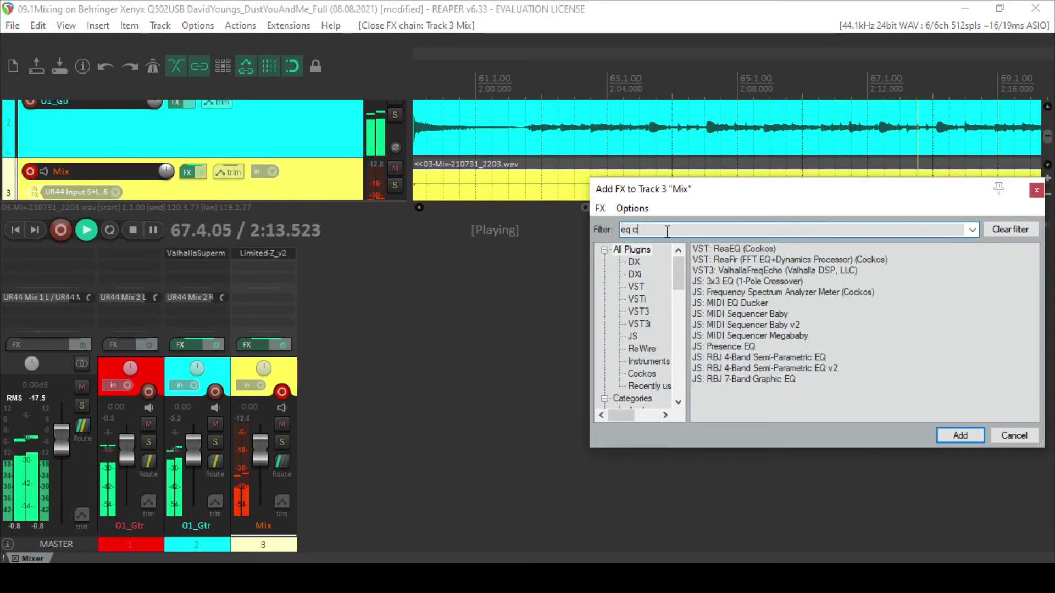
type("toky")
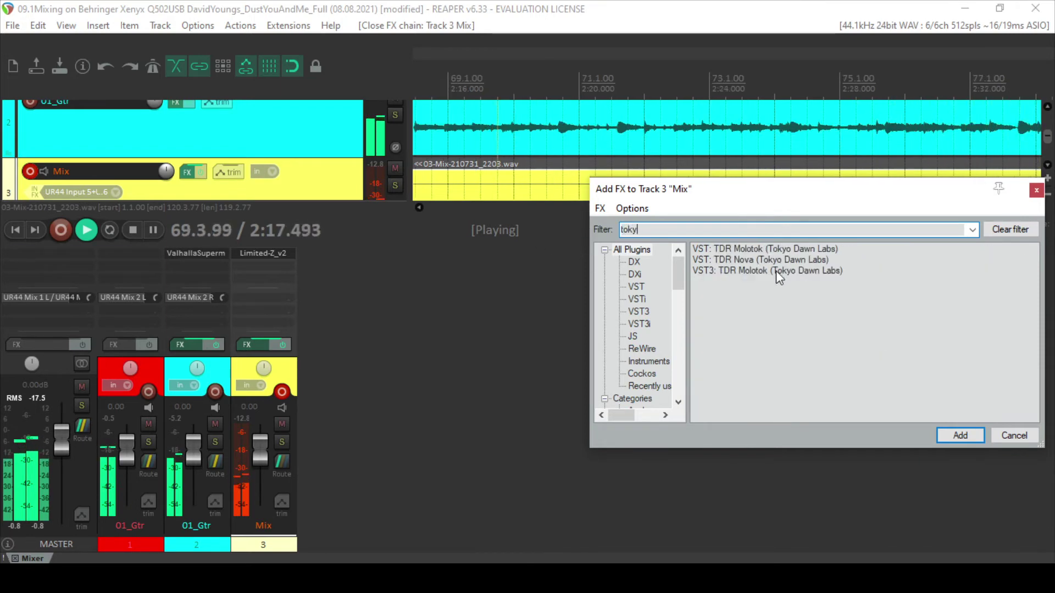
double_click(721, 260)
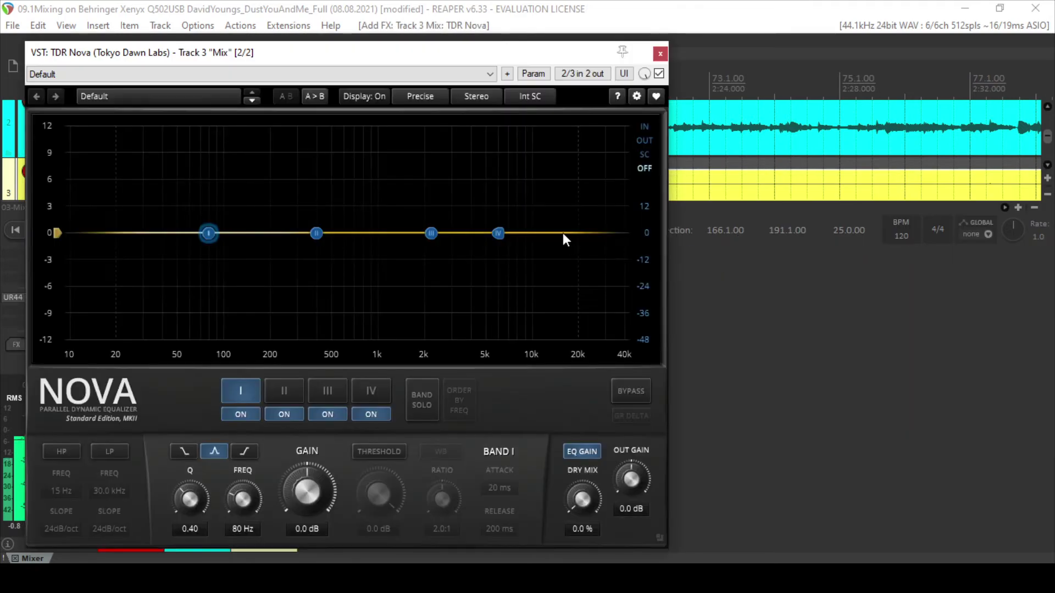
left_click_drag(235, 57, 557, 99)
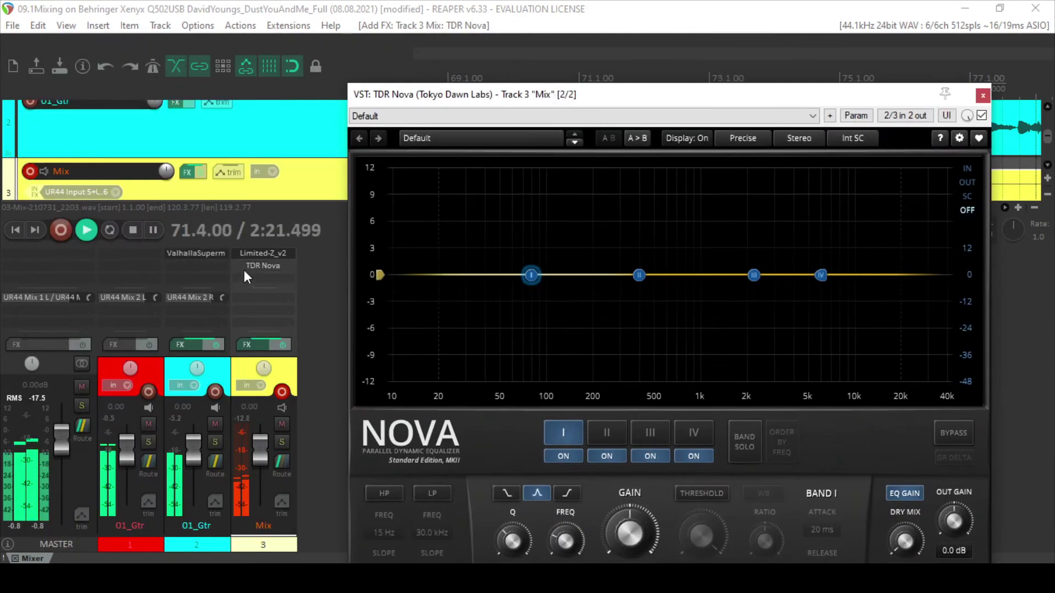
left_click_drag(244, 269, 249, 253)
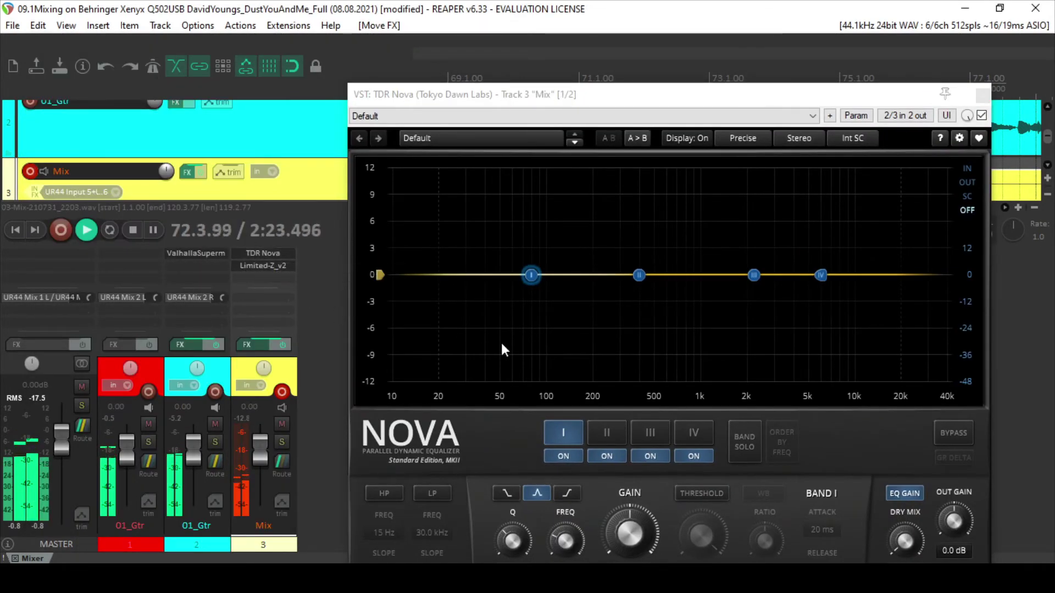
Boost TDR Nova's band II by 12 dB at about 170 Hz with Q 0.96, and return its gain to about 0 dB.
left_click_drag(638, 275, 580, 172)
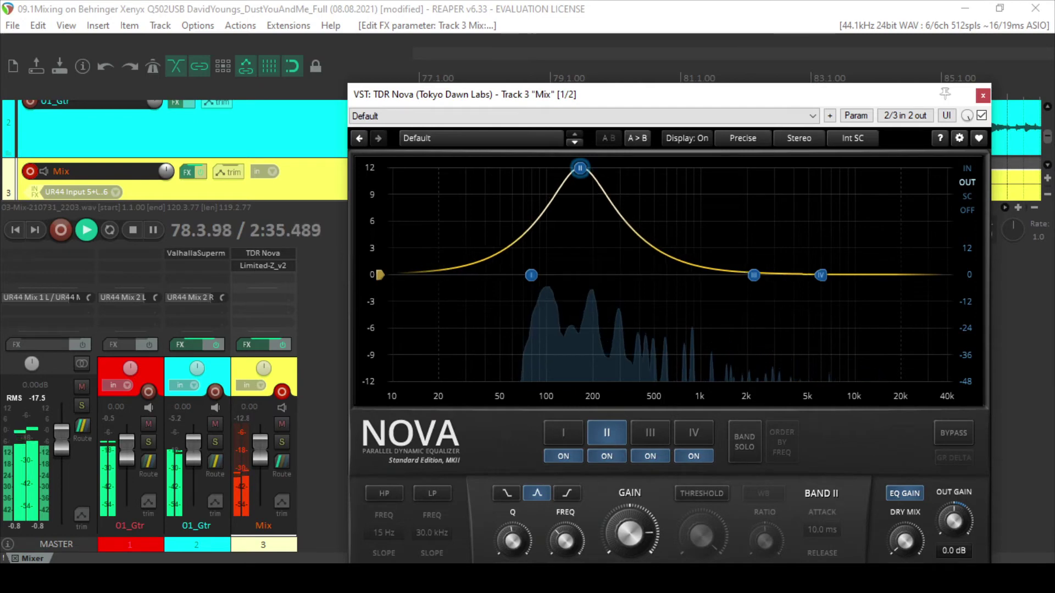
left_click_drag(578, 291, 578, 331)
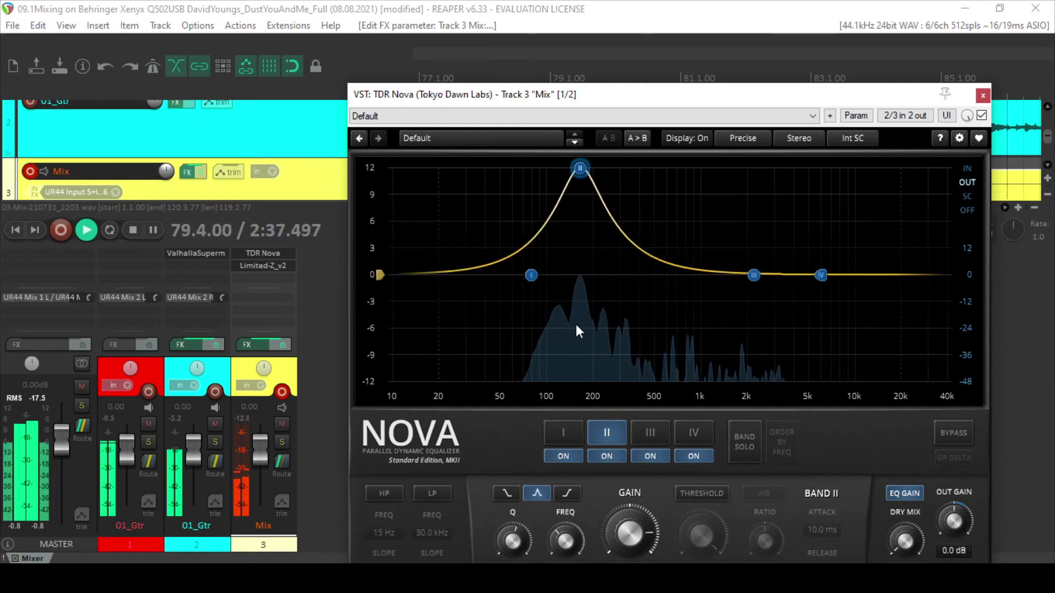
left_click_drag(580, 168, 581, 276)
Enable band II's dynamic threshold at -22.5 dB and set its frequency to 227 Hz with -0.7 dB gain.
left_click(698, 493)
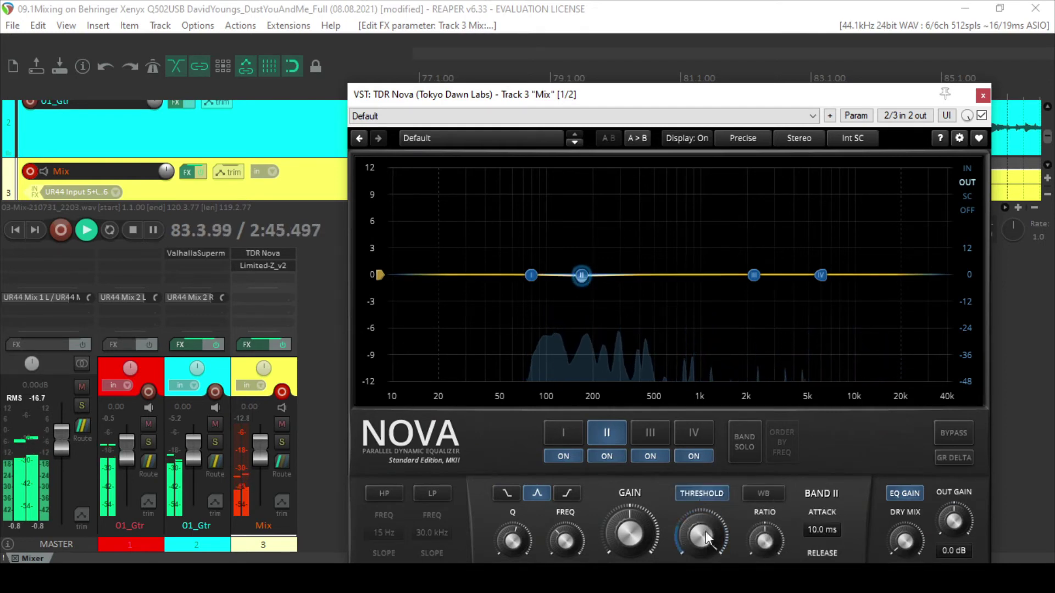
left_click_drag(706, 537, 706, 546)
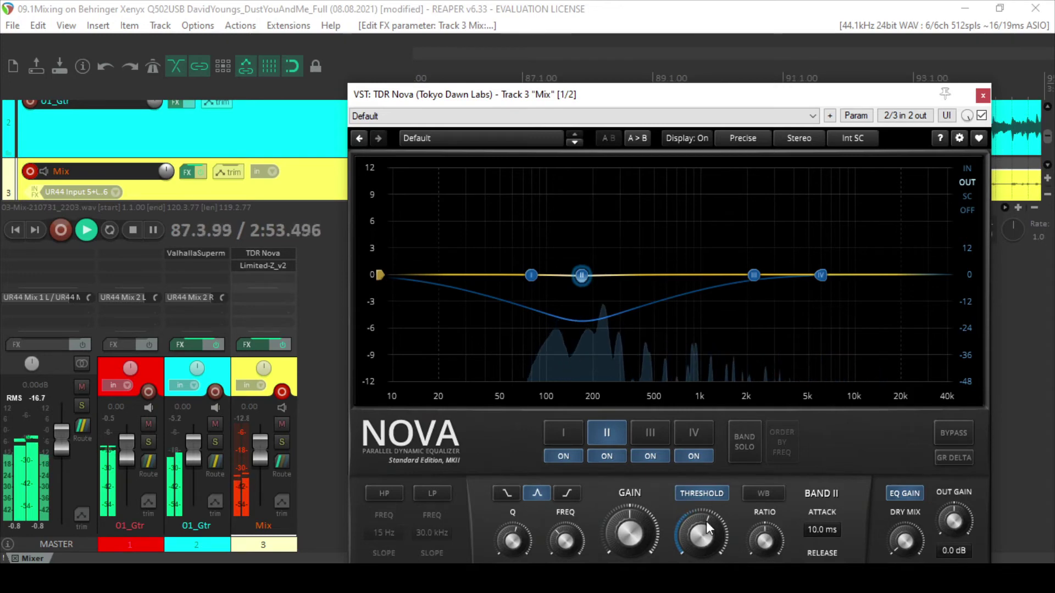
left_click_drag(547, 94, 534, 41)
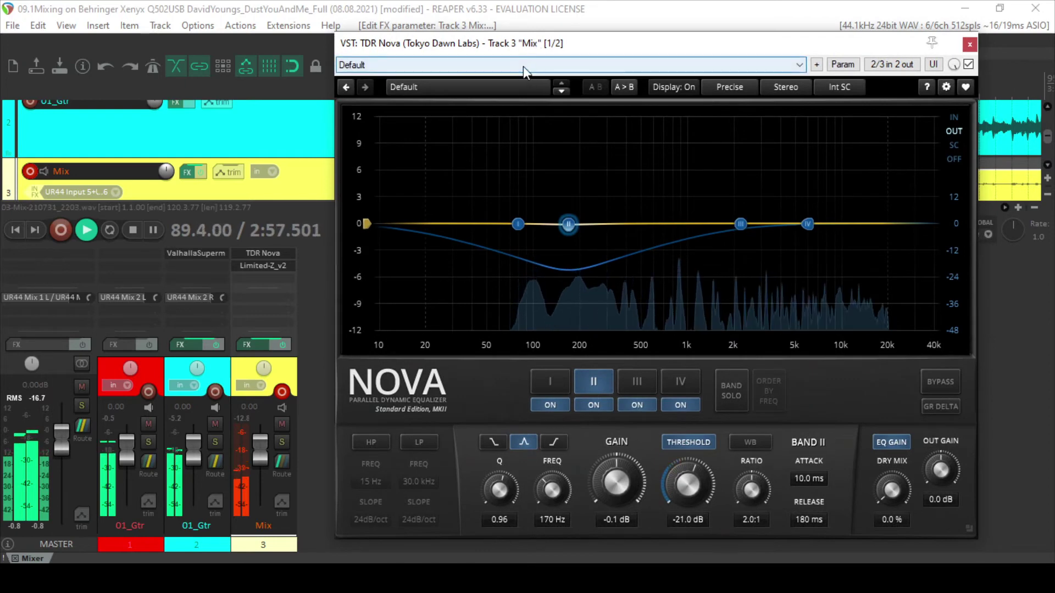
left_click_drag(548, 496, 548, 485)
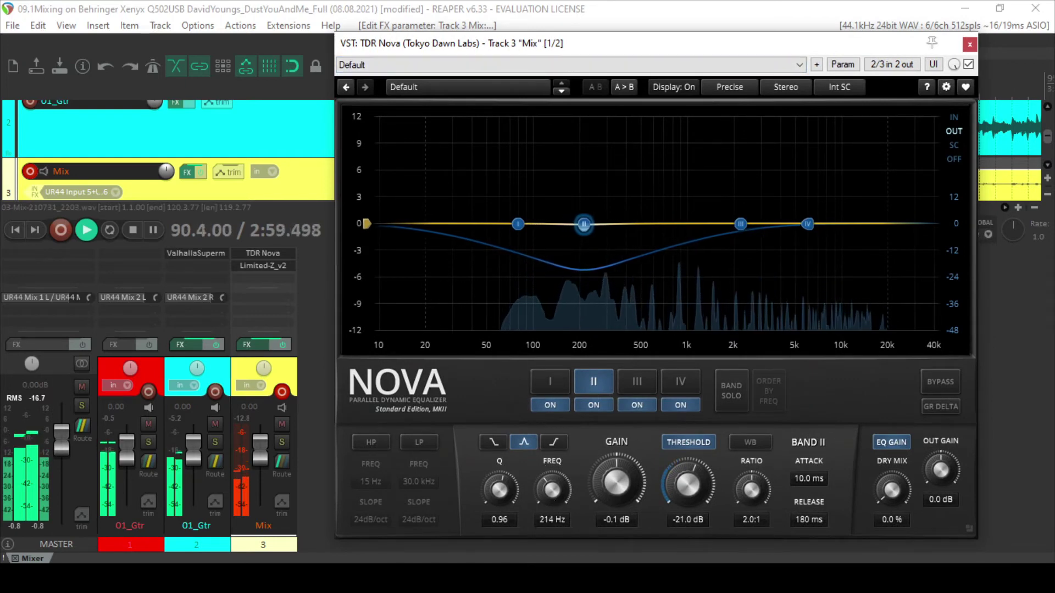
mouse_move(583, 219)
left_mouse_down()
mouse_move(601, 160)
mouse_move(637, 152)
mouse_move(565, 134)
mouse_move(699, 134)
mouse_move(594, 131)
mouse_move(592, 226)
left_mouse_up()
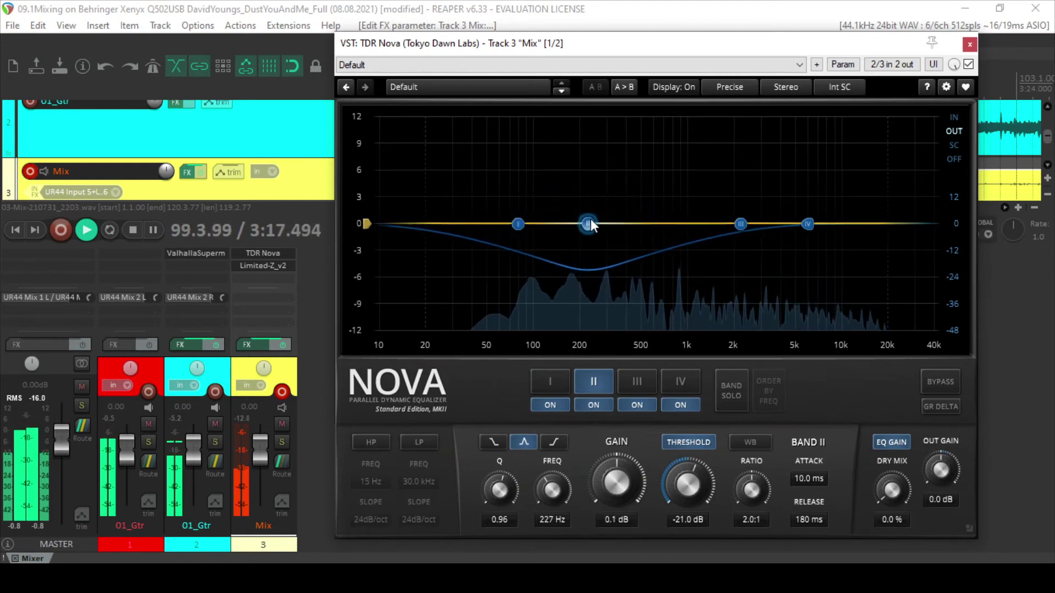
left_click_drag(676, 481, 676, 488)
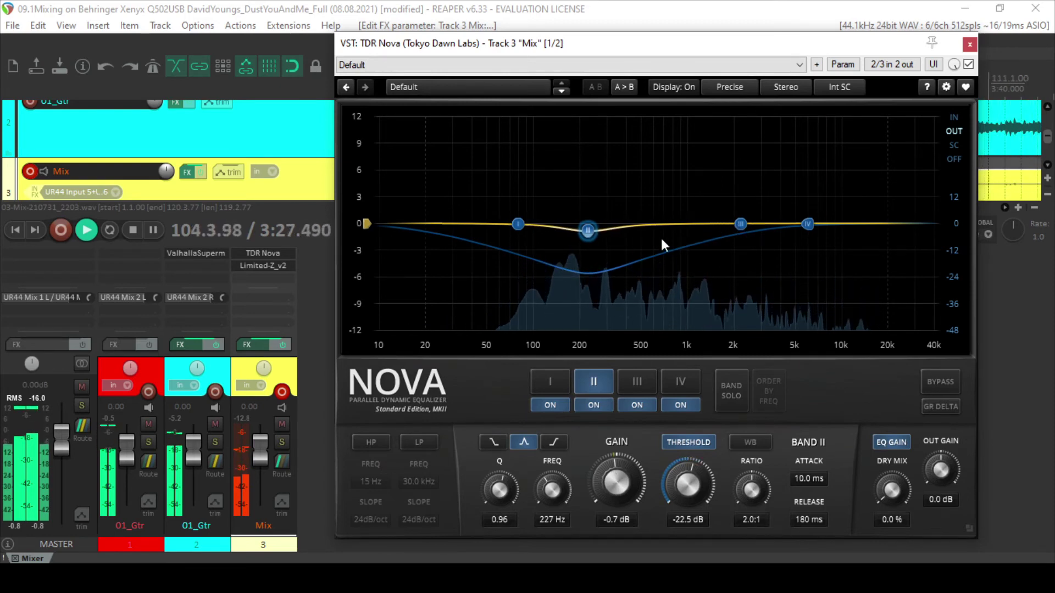
Enable band I's dynamic threshold at -27.7 dB with a 3.0:1 ratio, keeping its gain at 0.0 dB.
left_click(517, 226)
left_click_drag(614, 485, 614, 495)
double_click(622, 483)
left_click(697, 445)
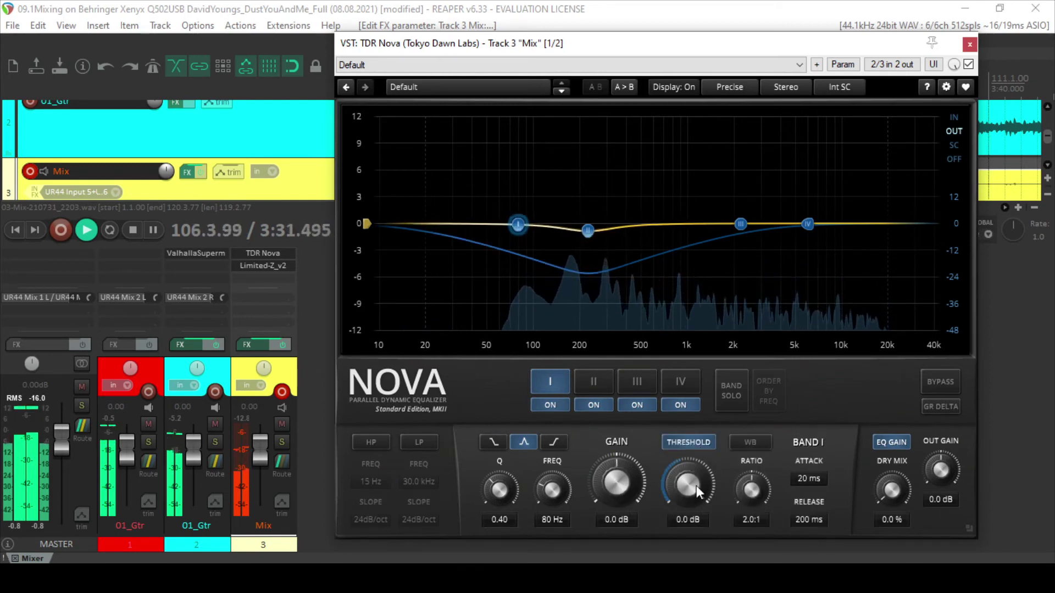
left_click_drag(697, 486, 697, 528)
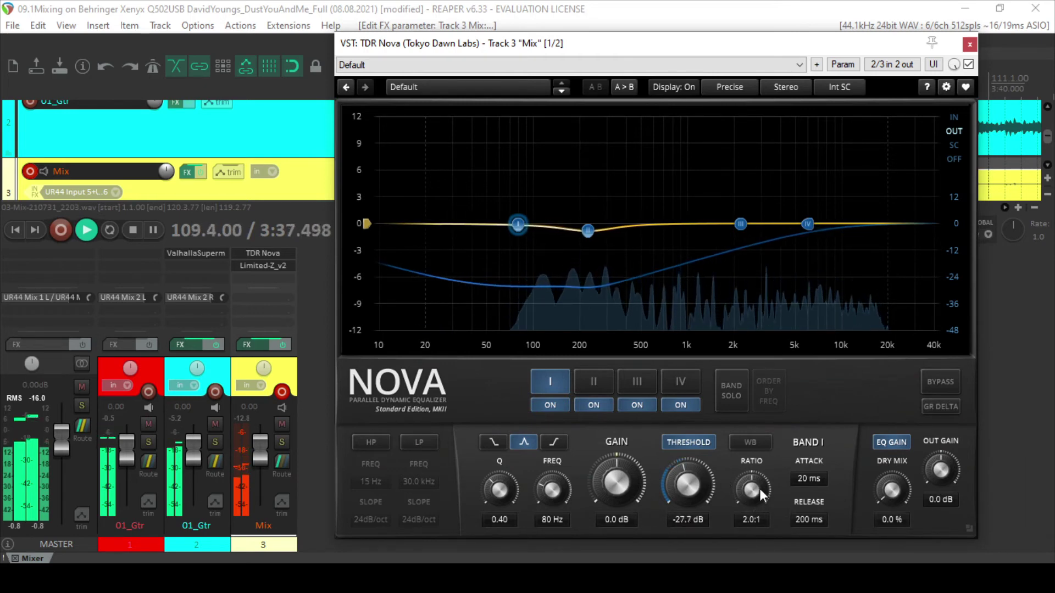
left_click_drag(759, 489, 751, 473)
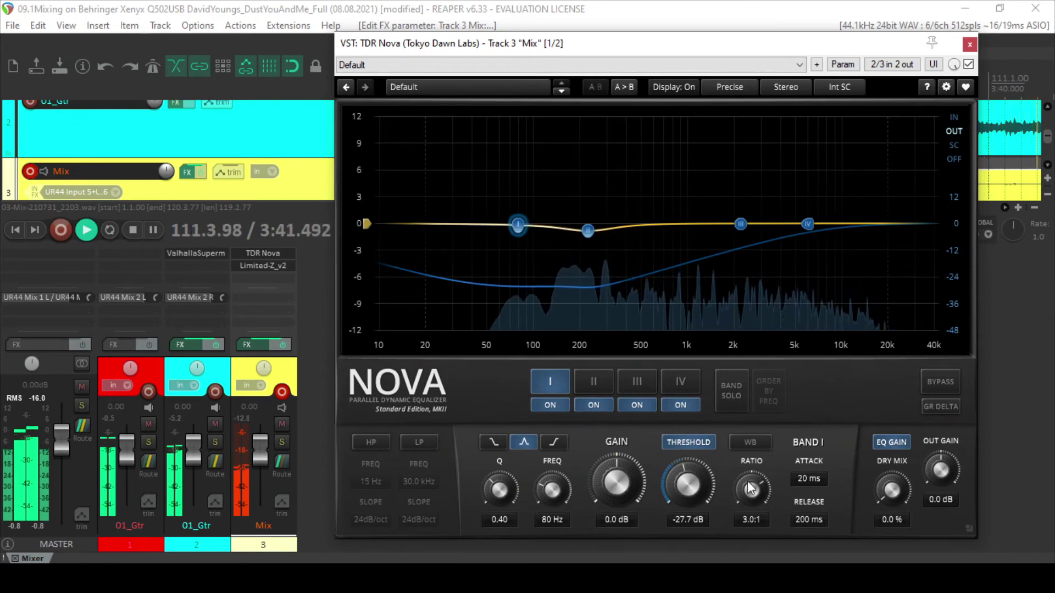
Set band II's threshold to -26.3 dB and ratio to 2.8:1, close TDR Nova and play from the project start.
left_click(593, 382)
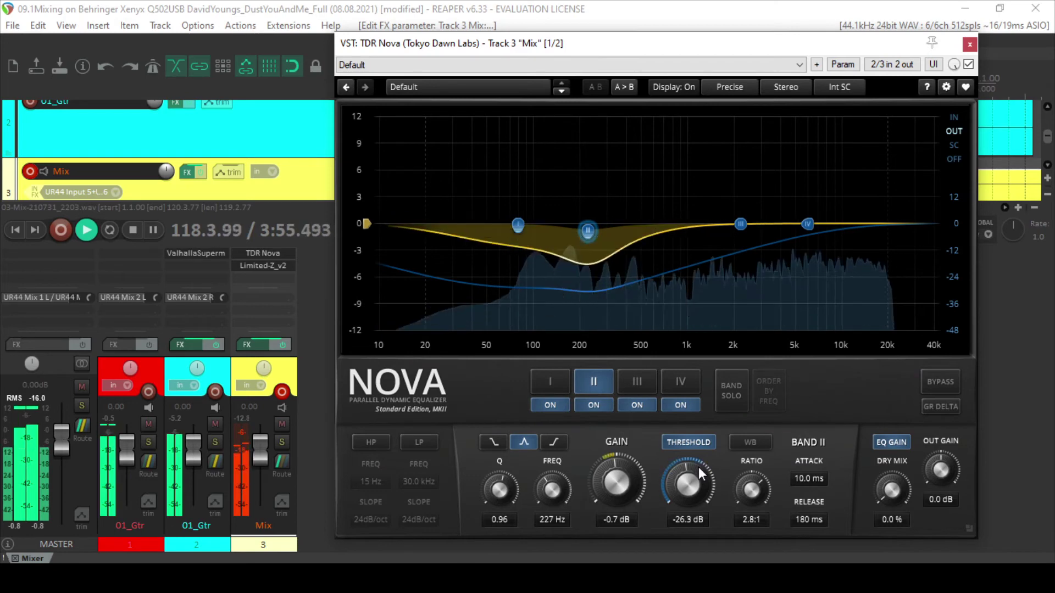
left_click(970, 43)
key("Home")
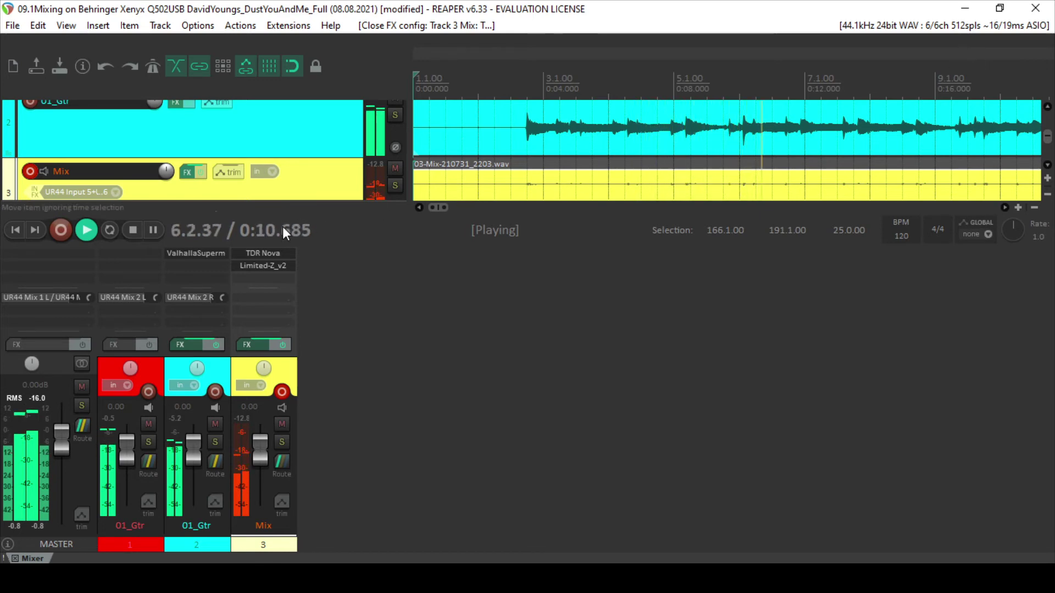
Check the limiting in Limited-Z_v2 and move TDR Nova's band II to 169 Hz with -0.8 dB gain.
left_click(258, 269)
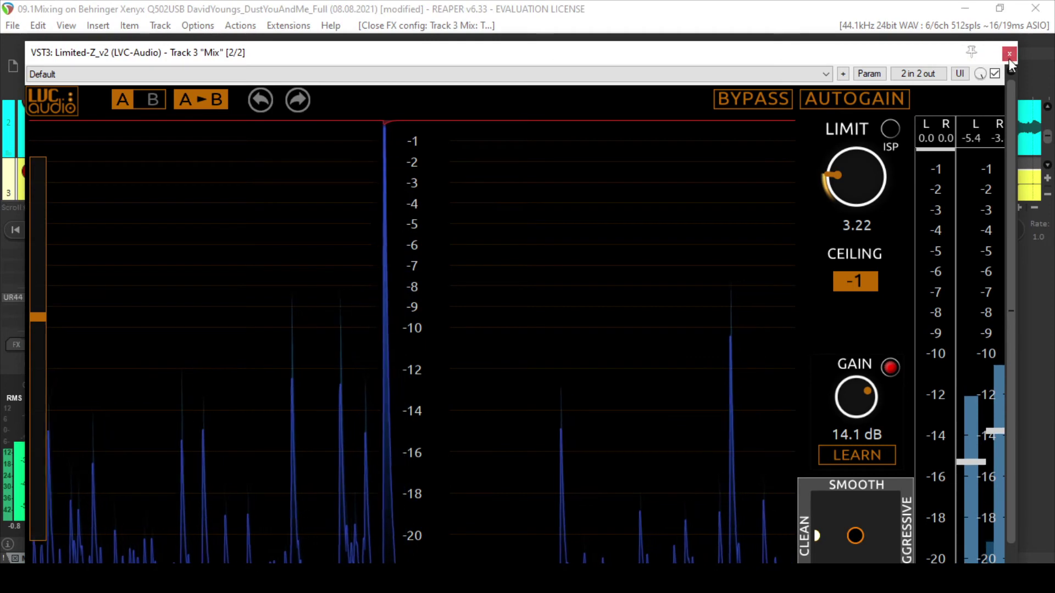
left_click(1040, 51)
left_click(266, 253)
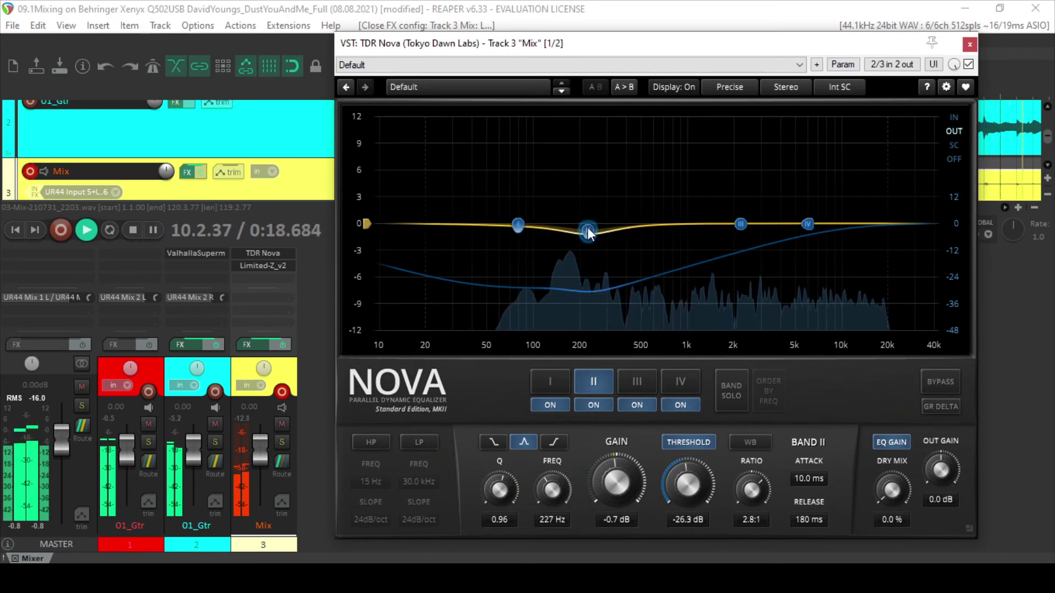
left_click_drag(588, 229, 569, 232)
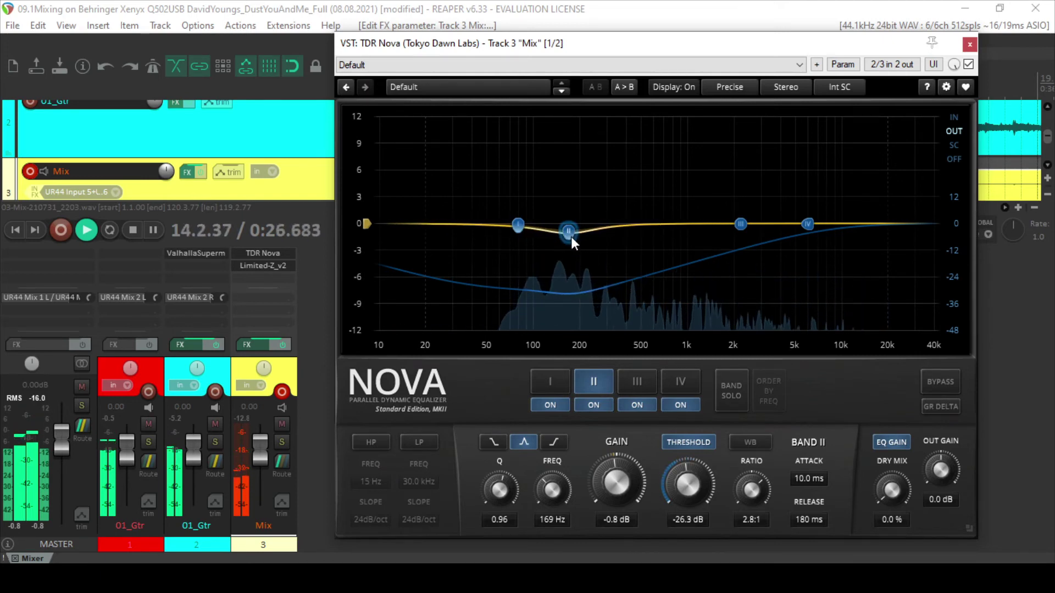
Reset band II's gain to 0.0 dB and set its threshold to -26.5 dB in TDR Nova.
double_click(622, 470)
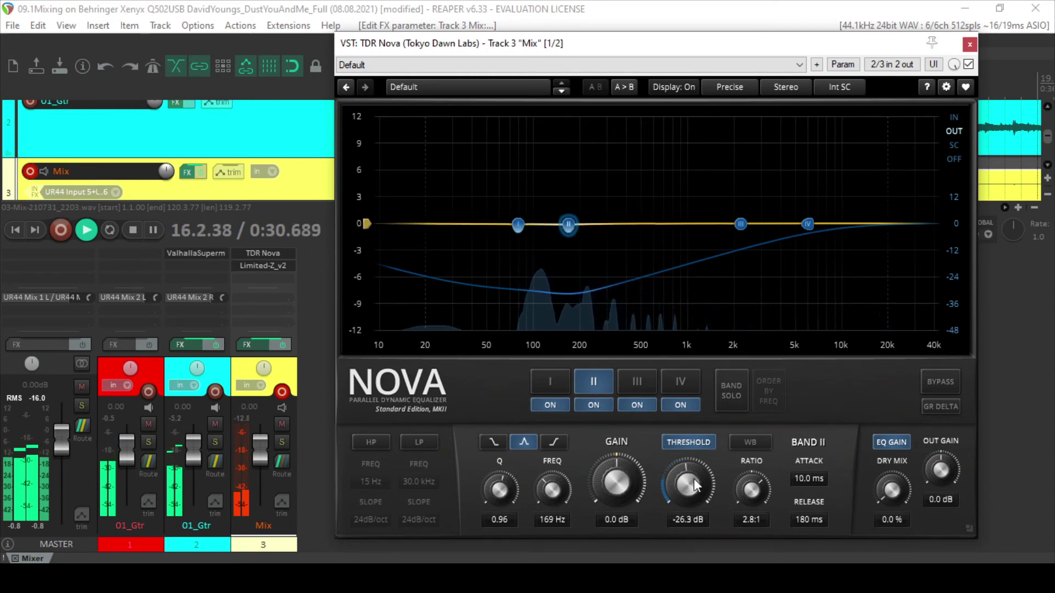
left_click_drag(694, 479, 694, 480)
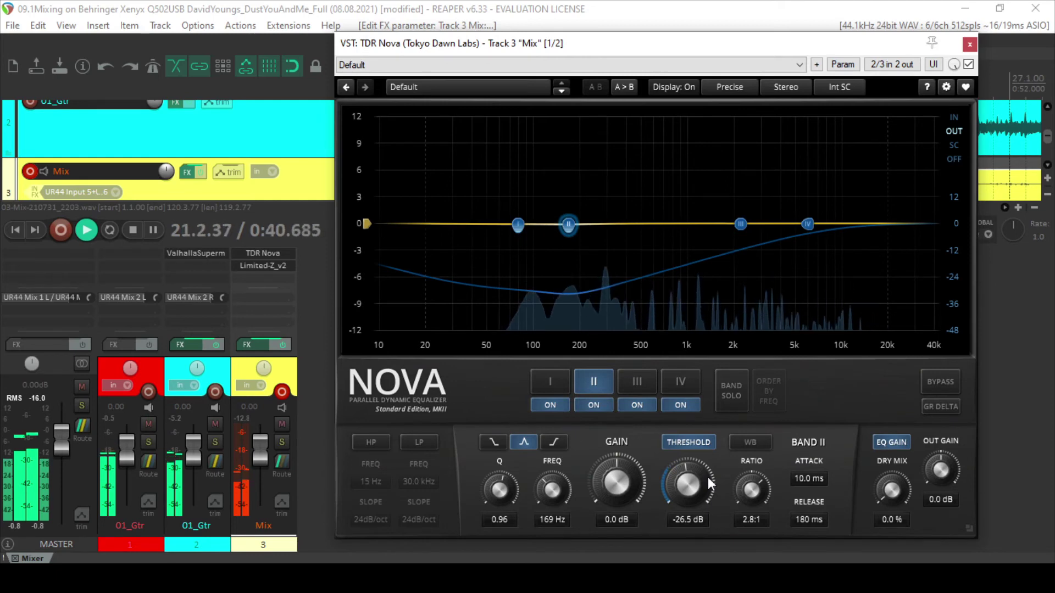
Play from the project start and compare the mix with TDR Nova bypassed and enabled.
left_click(293, 15)
key("Home")
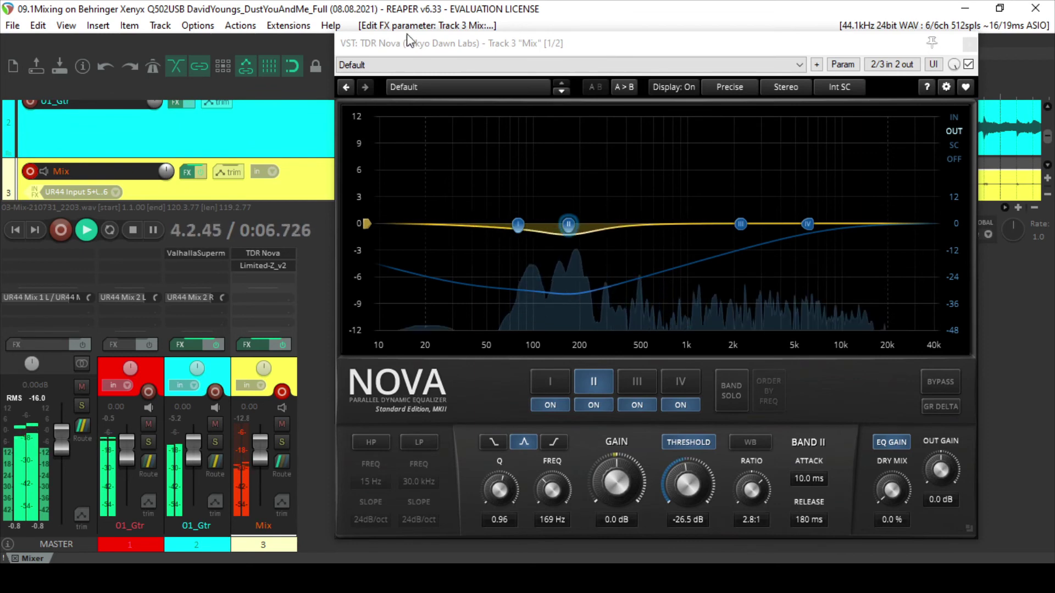
left_click(968, 65)
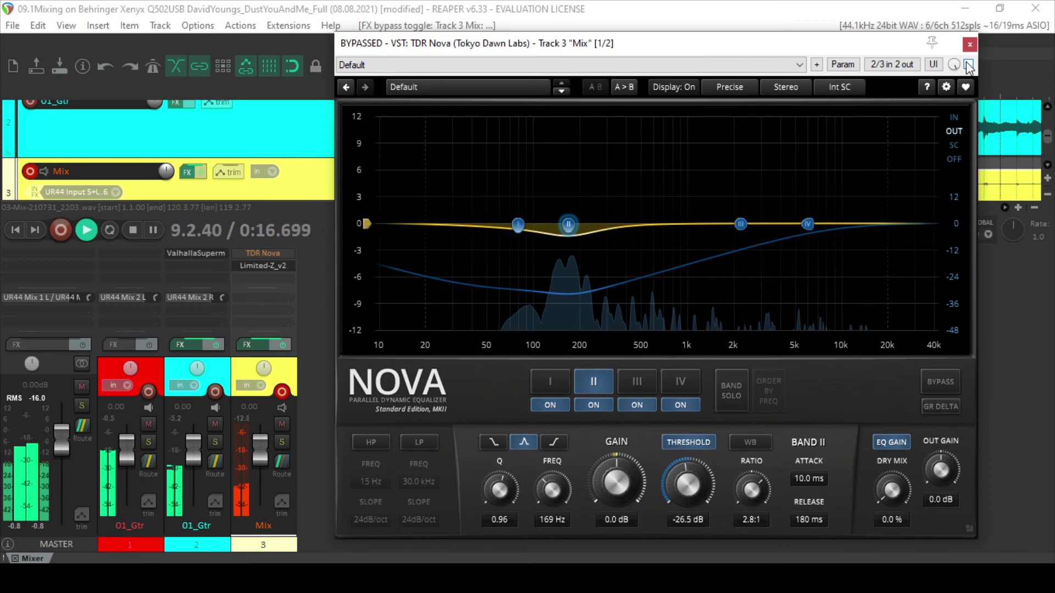
left_click(969, 65)
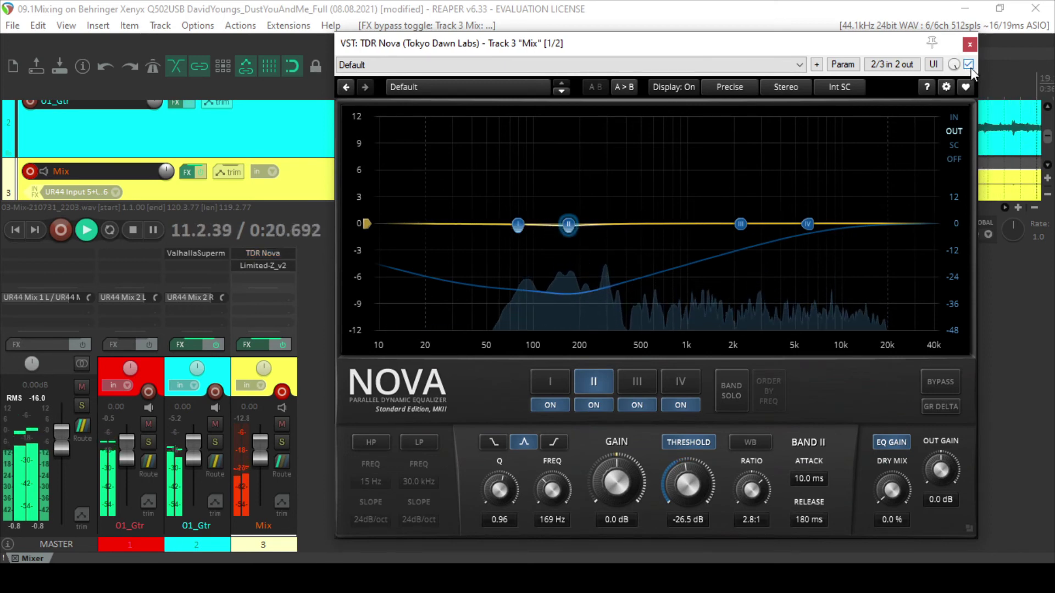
Boost band III by 1.6 dB at 5.7 kHz and compare the mix with the band off and on.
left_click_drag(740, 224, 805, 209)
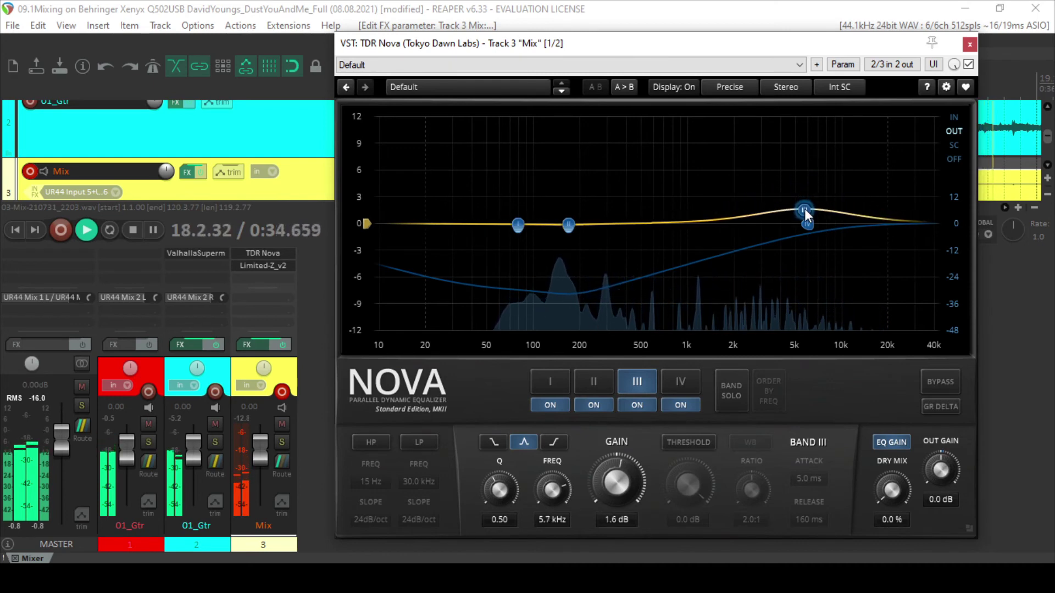
left_click(637, 405)
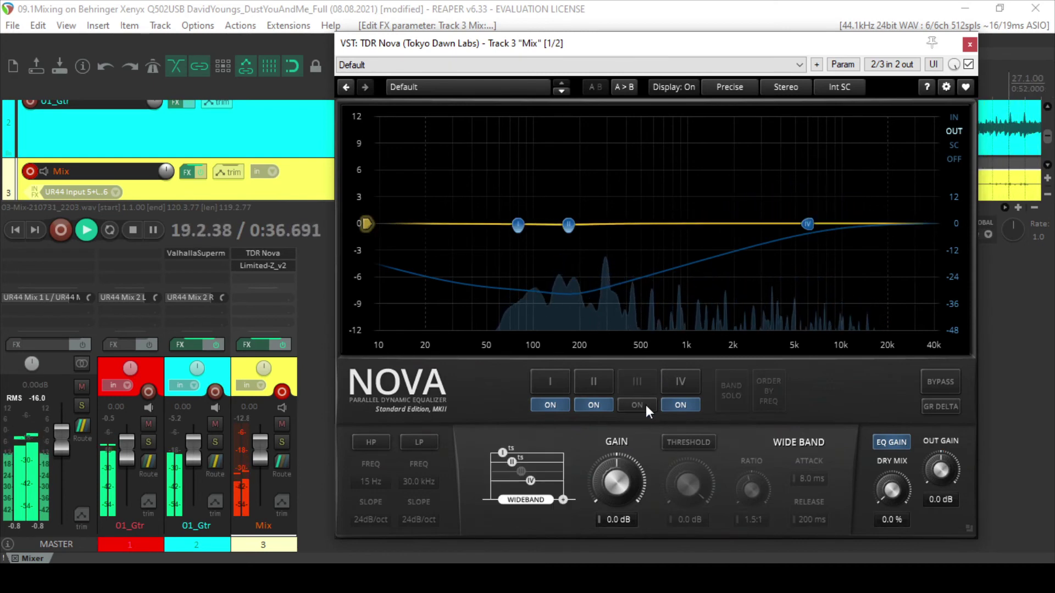
left_click(637, 405)
left_click(645, 405)
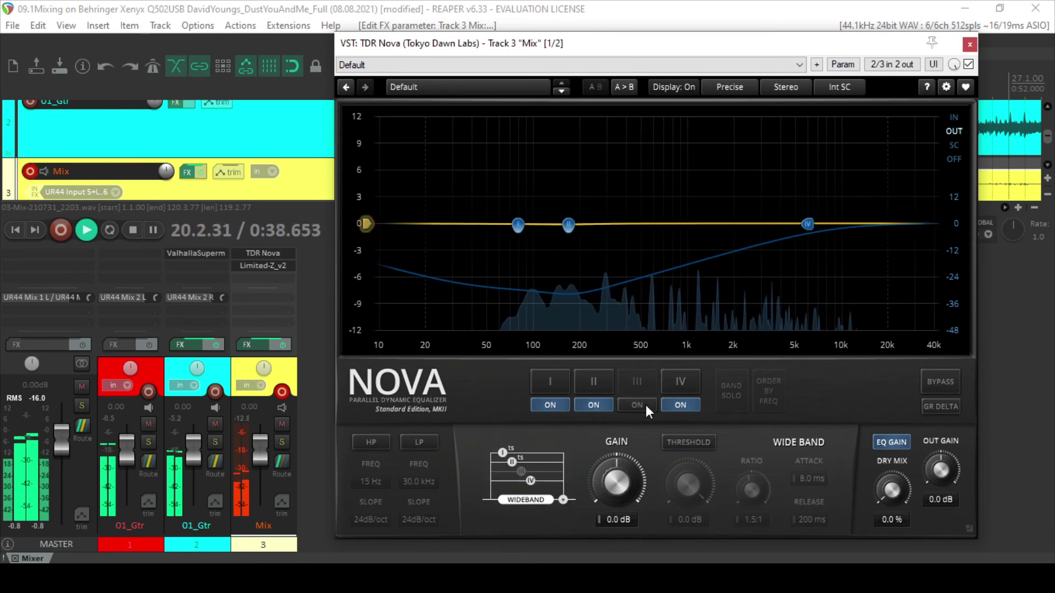
left_click(645, 405)
left_click(645, 404)
left_click(645, 404)
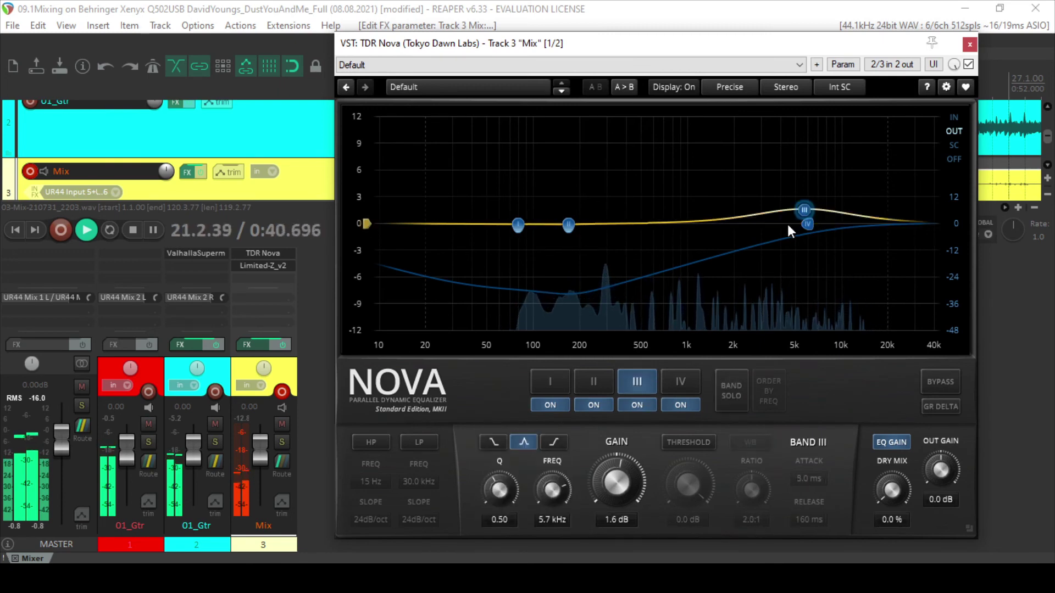
Move band III to 6.5 kHz with 1.7 dB gain and compare the mix with the band off and on.
mouse_move(804, 209)
left_mouse_down()
mouse_move(840, 187)
mouse_move(815, 207)
left_mouse_up()
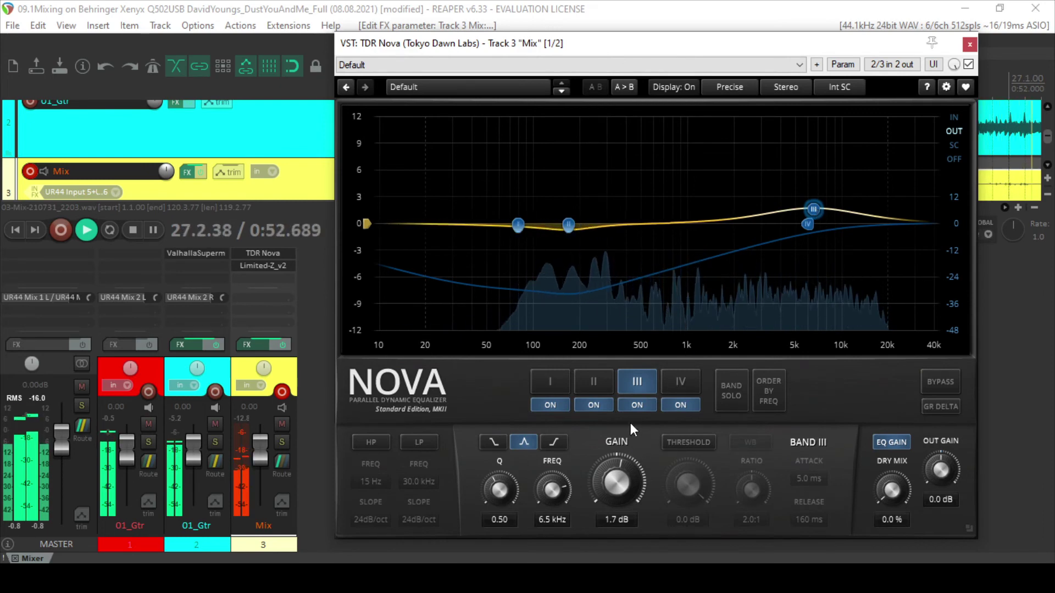
left_click(635, 403)
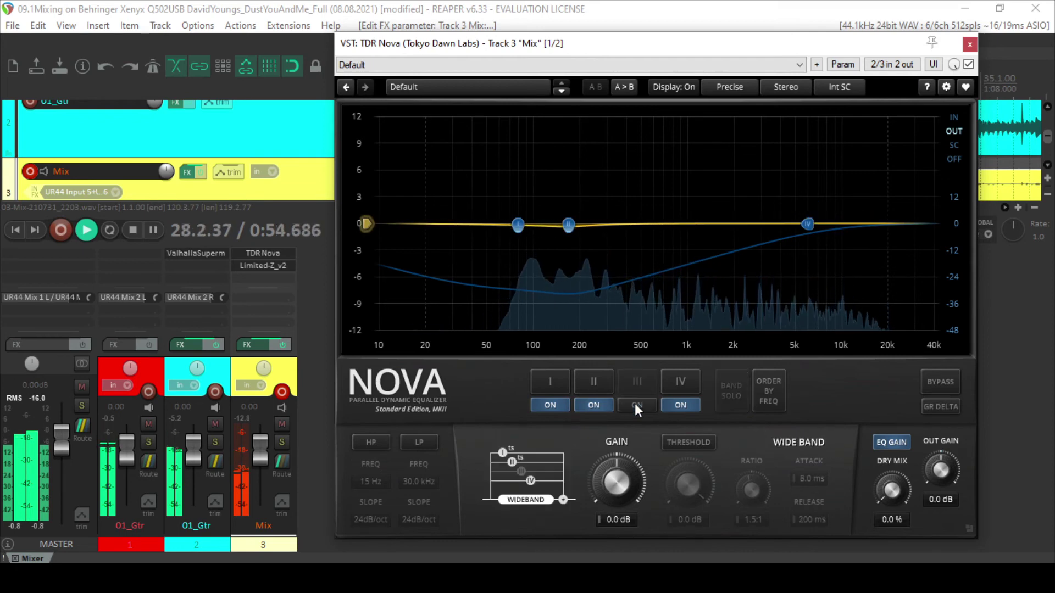
left_click(635, 404)
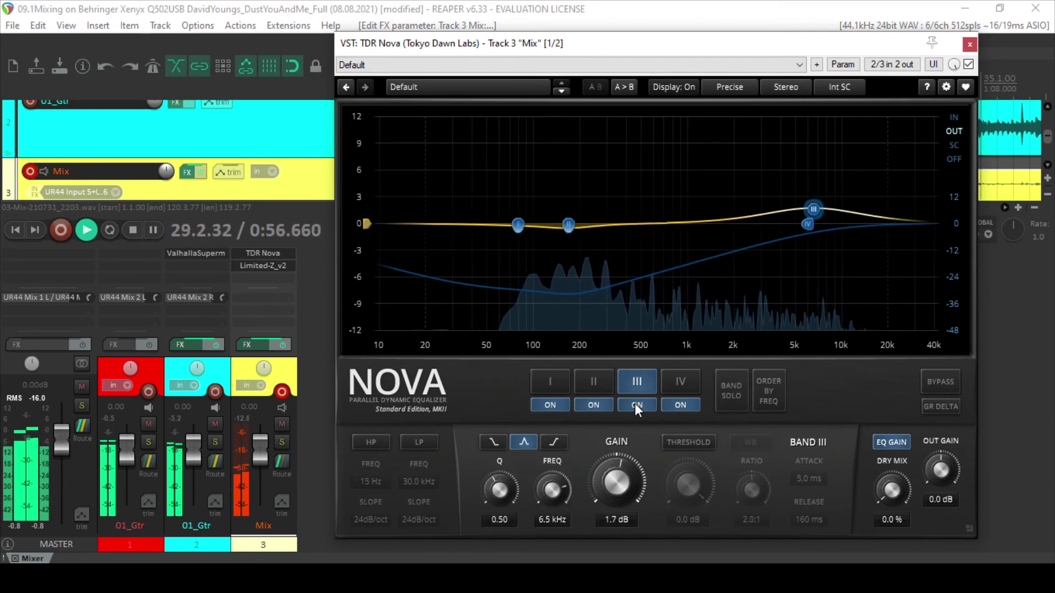
Change band III to a high shelf at 4.7 kHz with 2.2 dB gain and compare it off and on.
left_click_drag(813, 212, 851, 205)
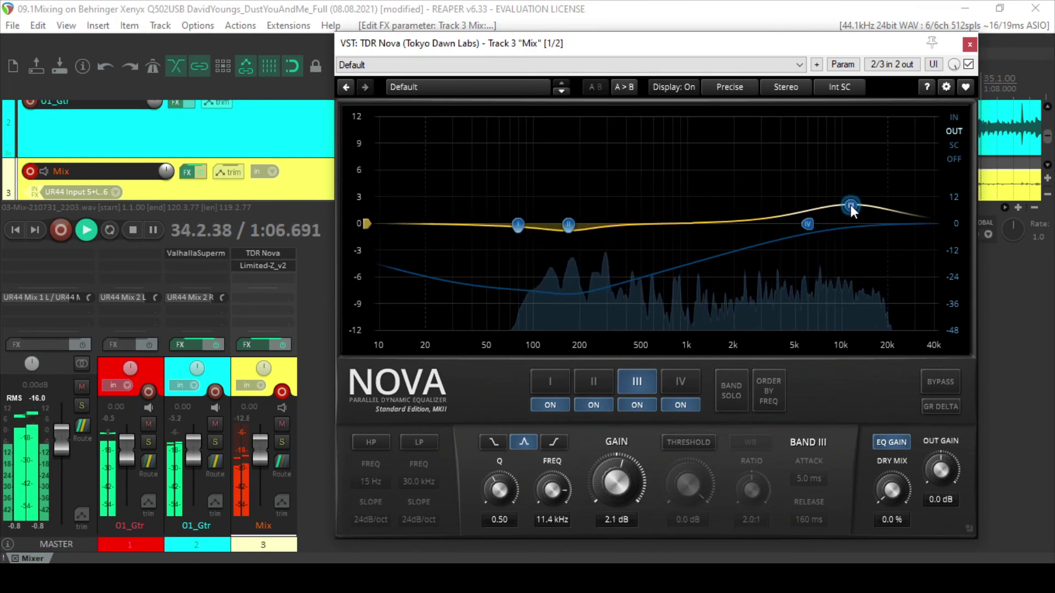
left_click(560, 441)
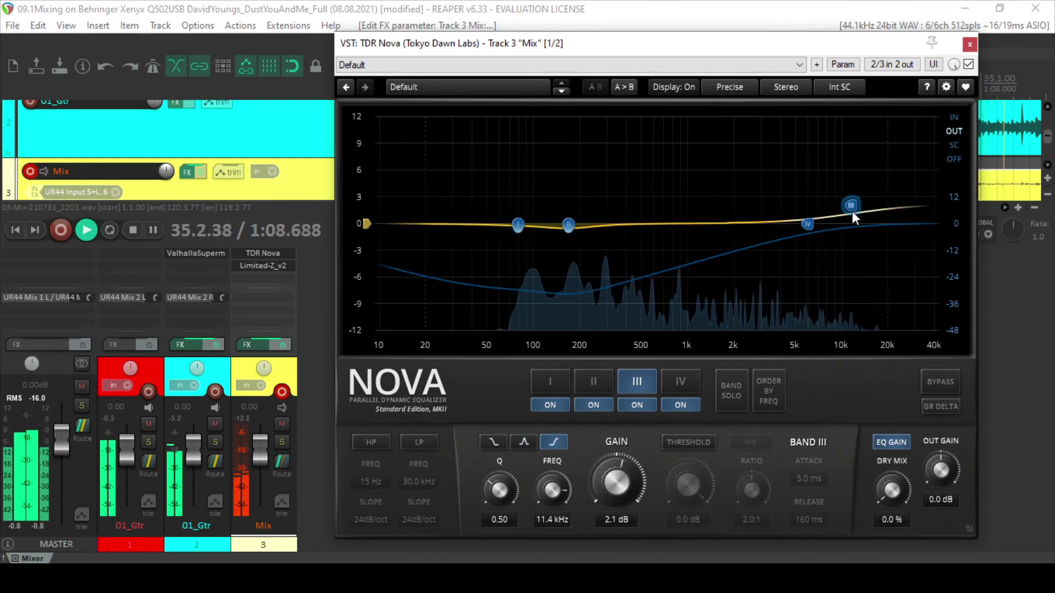
left_click_drag(851, 206, 793, 206)
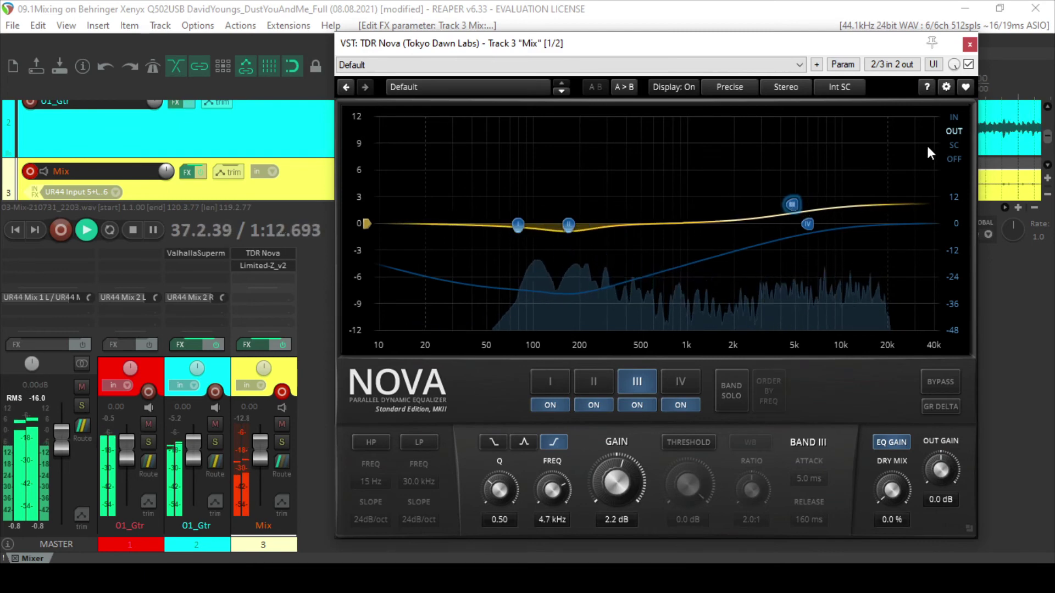
left_click(647, 406)
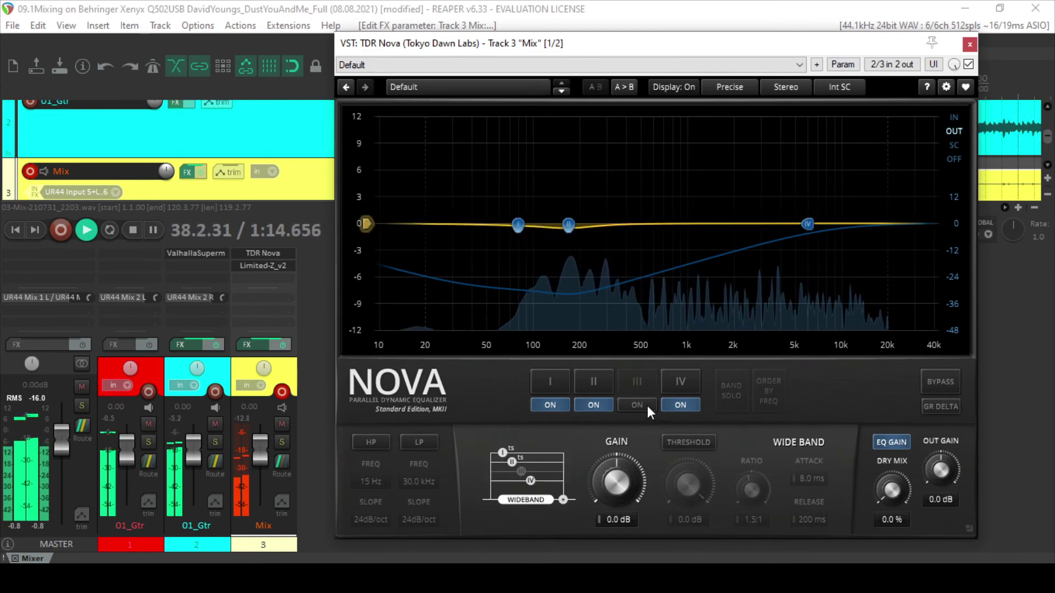
left_click(647, 405)
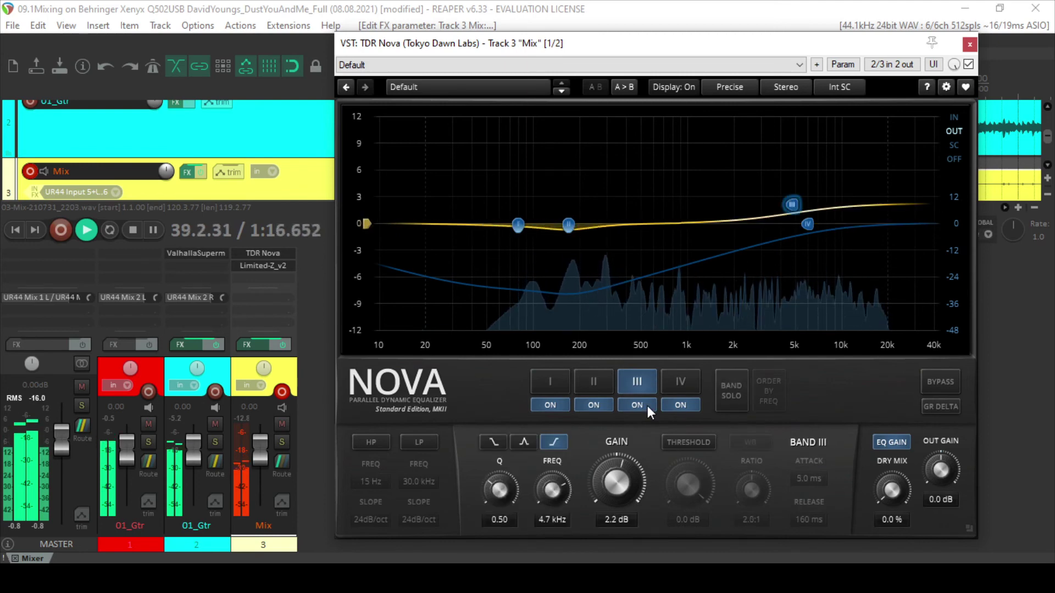
Set band IV's high shelf to 34.6 kHz with -0.7 dB gain and lower band III's gain to 1.6 dB.
left_click_drag(812, 222, 931, 229)
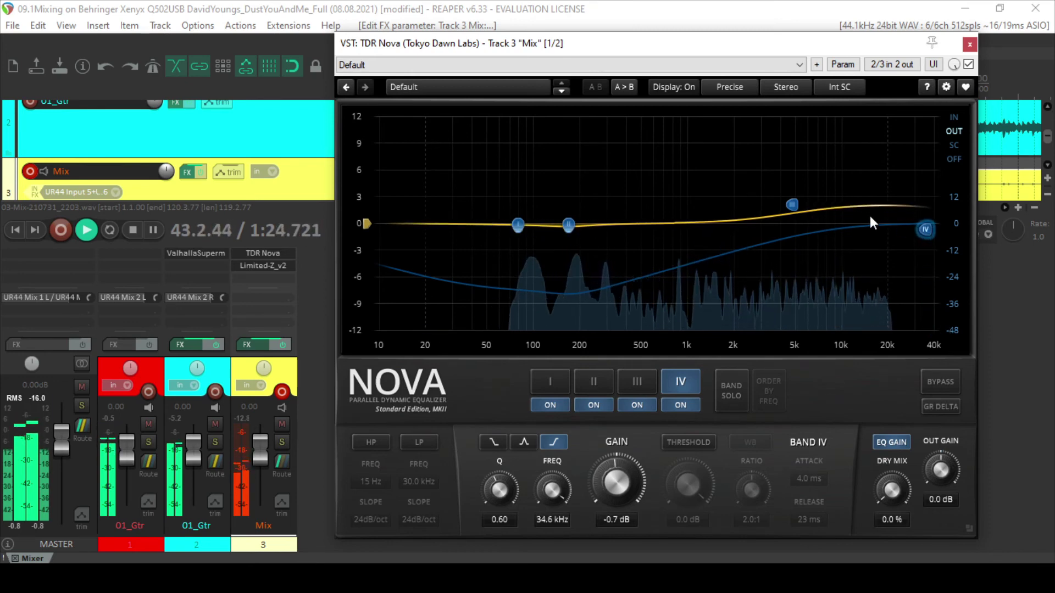
left_click_drag(792, 205, 794, 209)
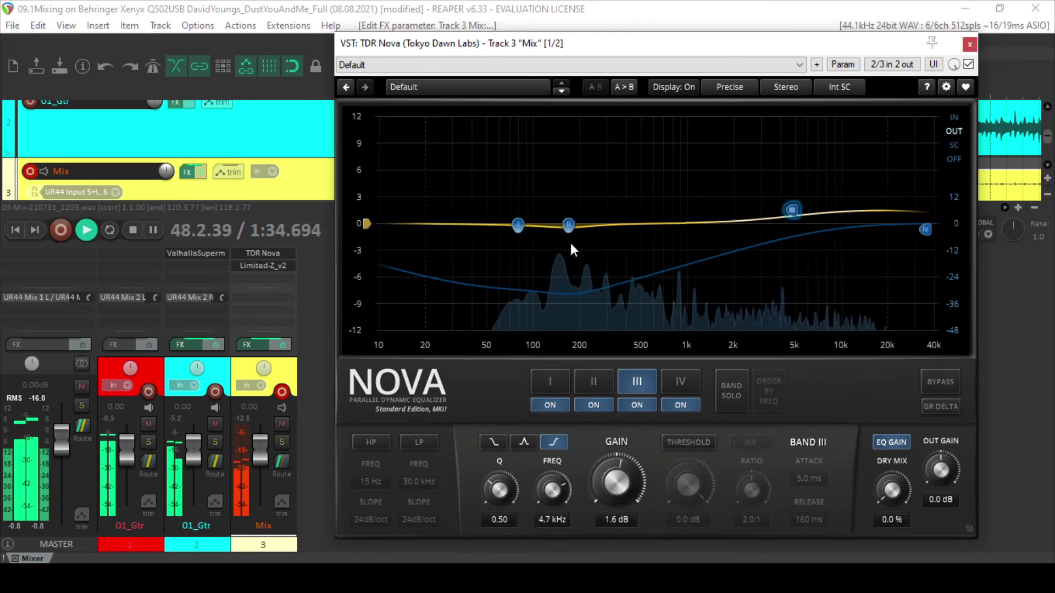
Set band II's threshold to -25.6 dB and close TDR Nova.
left_click(570, 226)
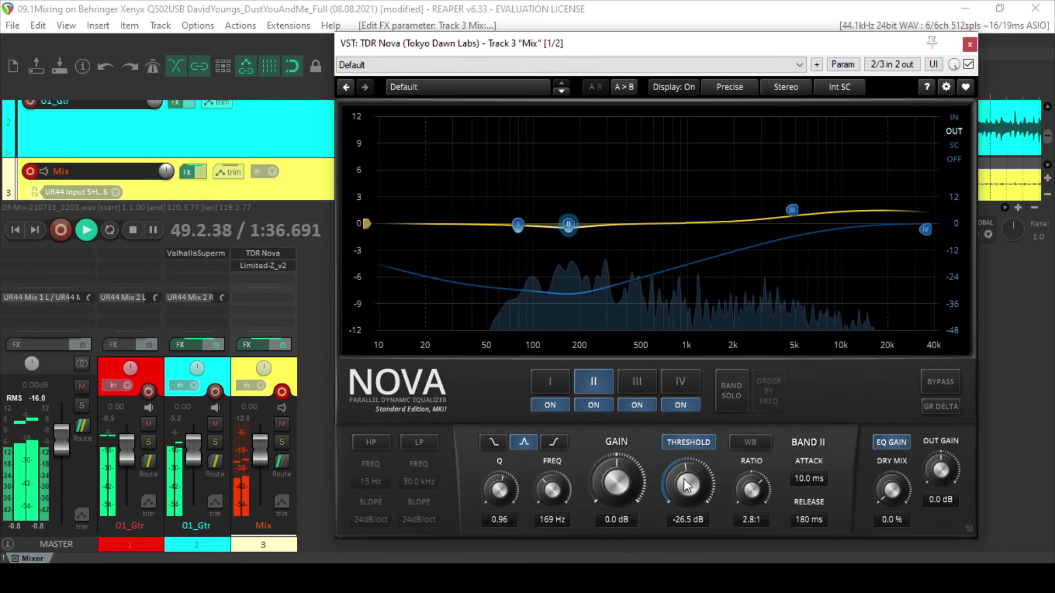
left_click_drag(687, 484, 687, 482)
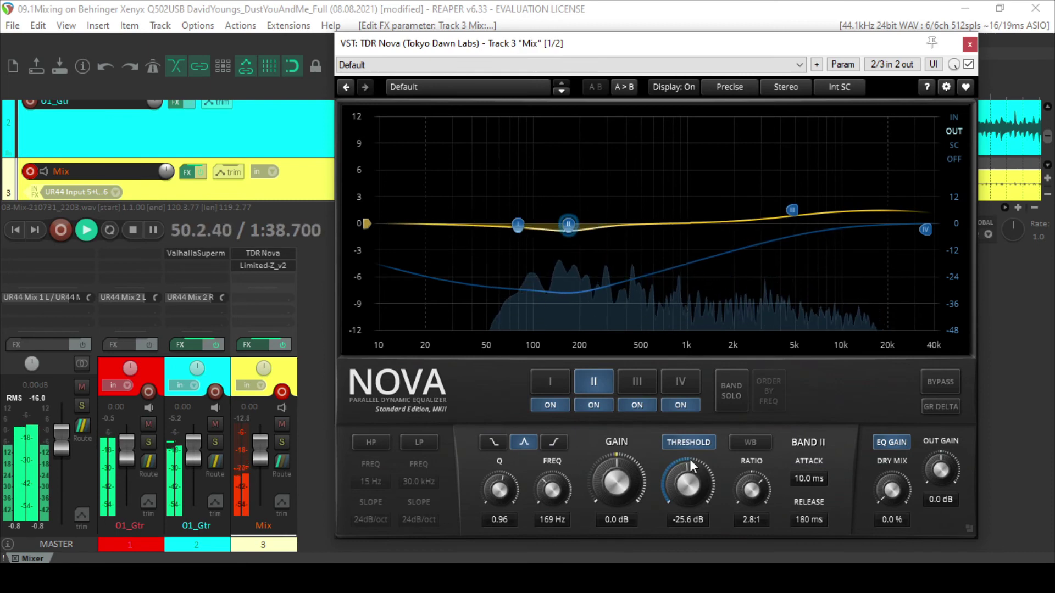
left_click(970, 45)
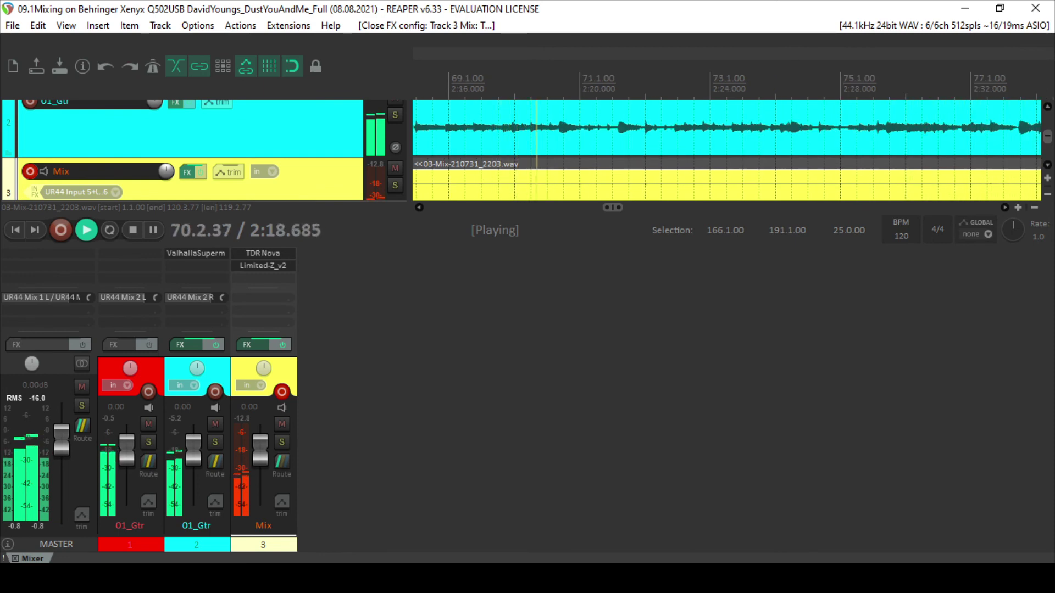
Review the ValhallaSupermassive settings on track 2 and each of TDR Nova's four bands on the Mix track.
left_click(188, 252)
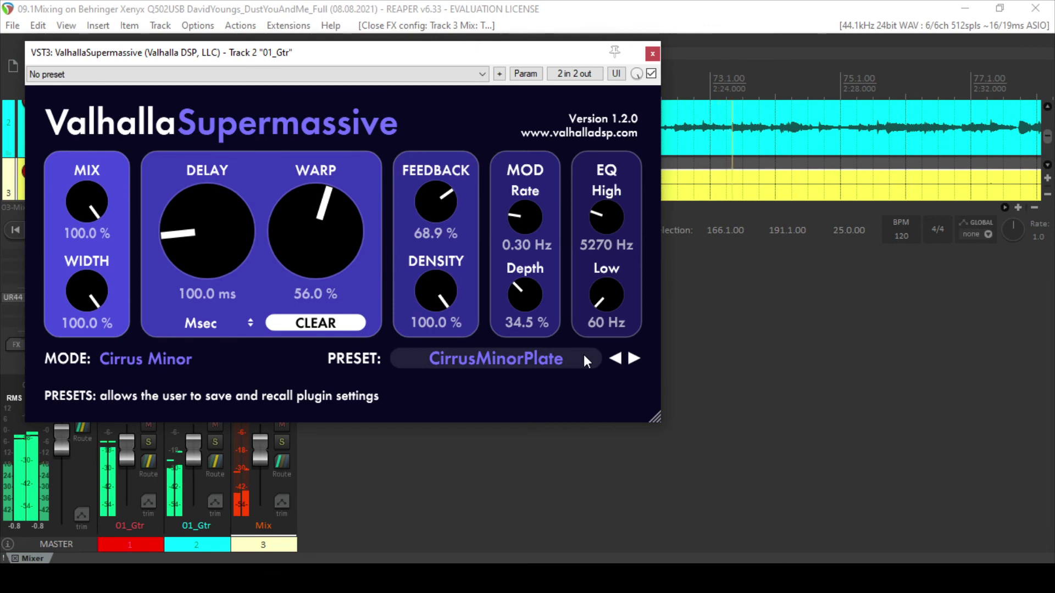
left_click(652, 56)
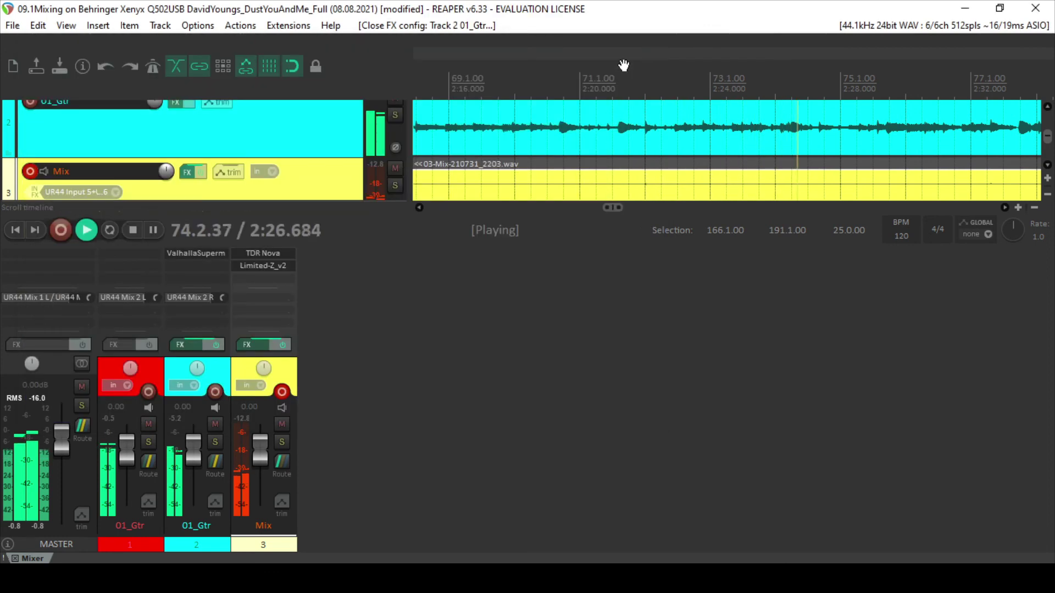
left_click(258, 254)
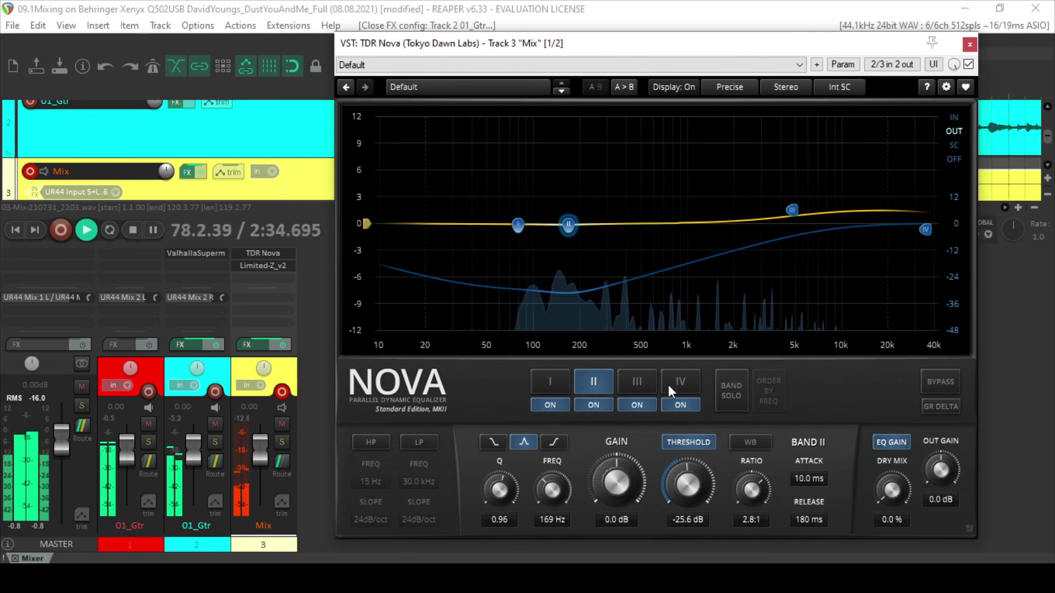
left_click(560, 387)
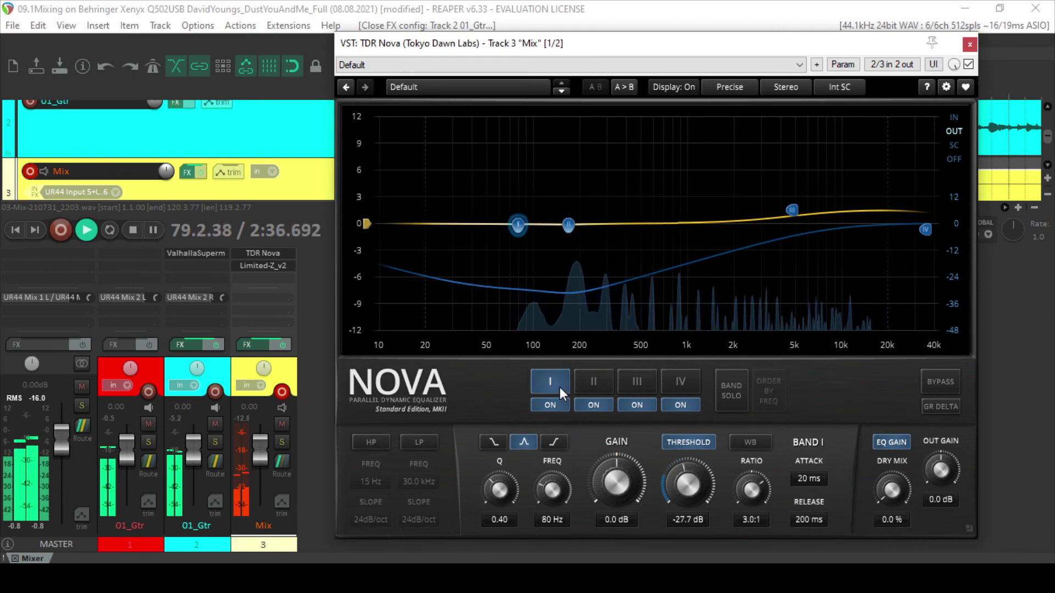
left_click(592, 384)
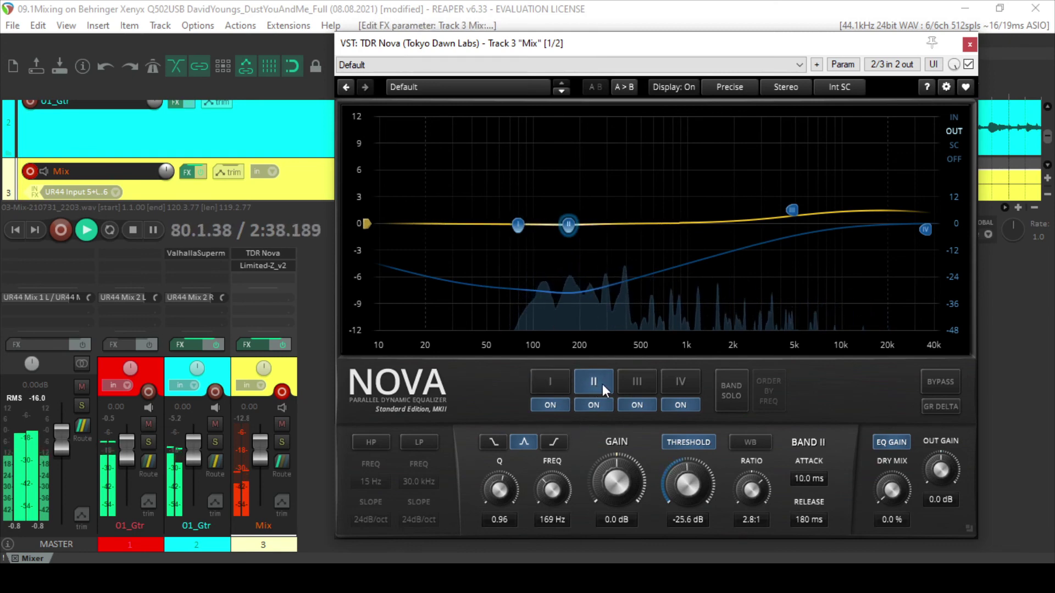
left_click(638, 384)
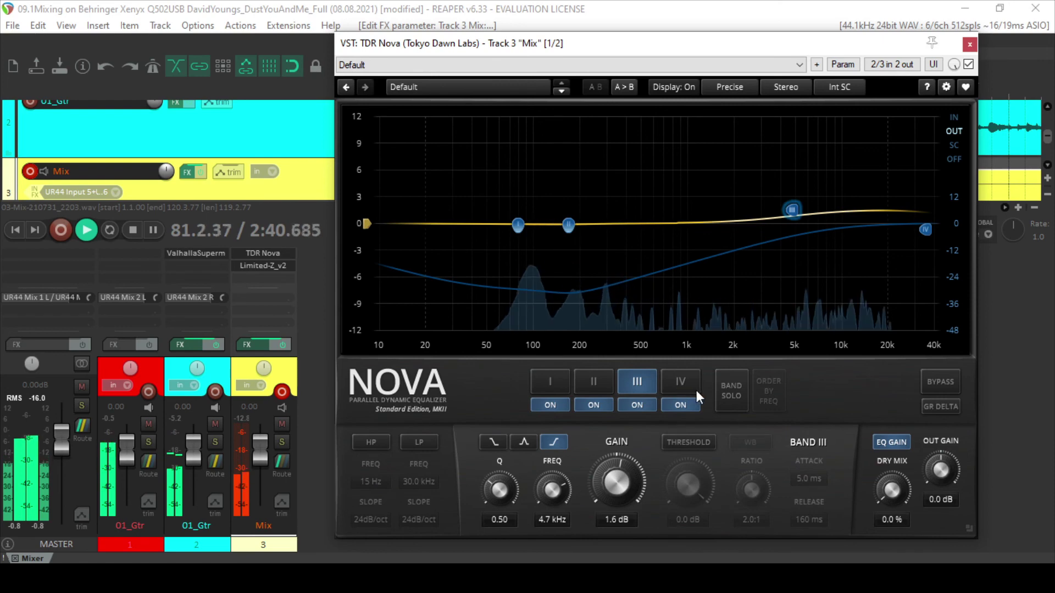
left_click(686, 386)
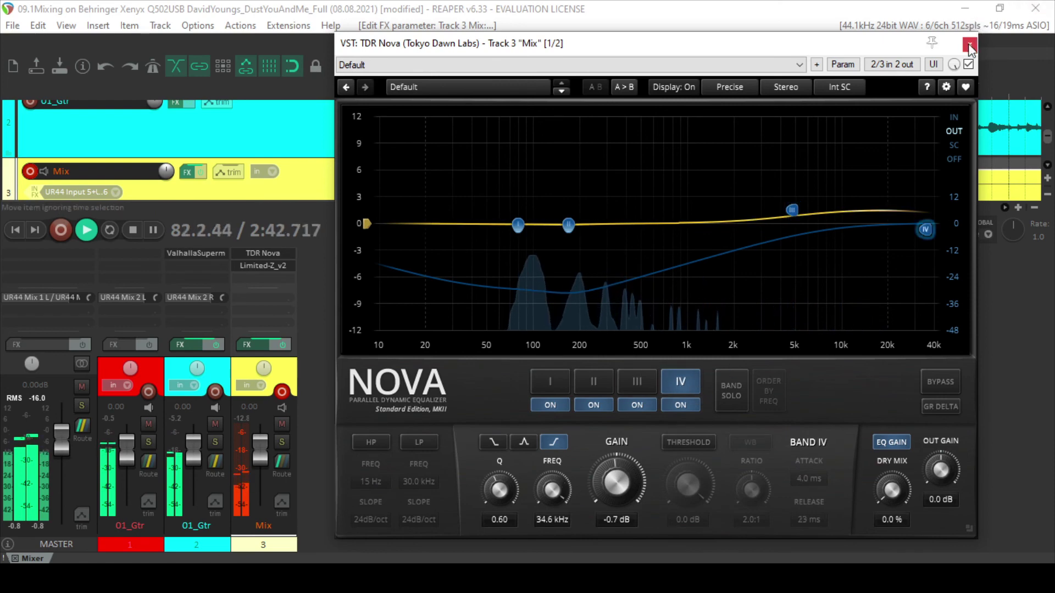
key("Escape")
Check the limiting in Limited-Z_v2 on the Mix track during playback and view the end of the recording.
left_click(268, 266)
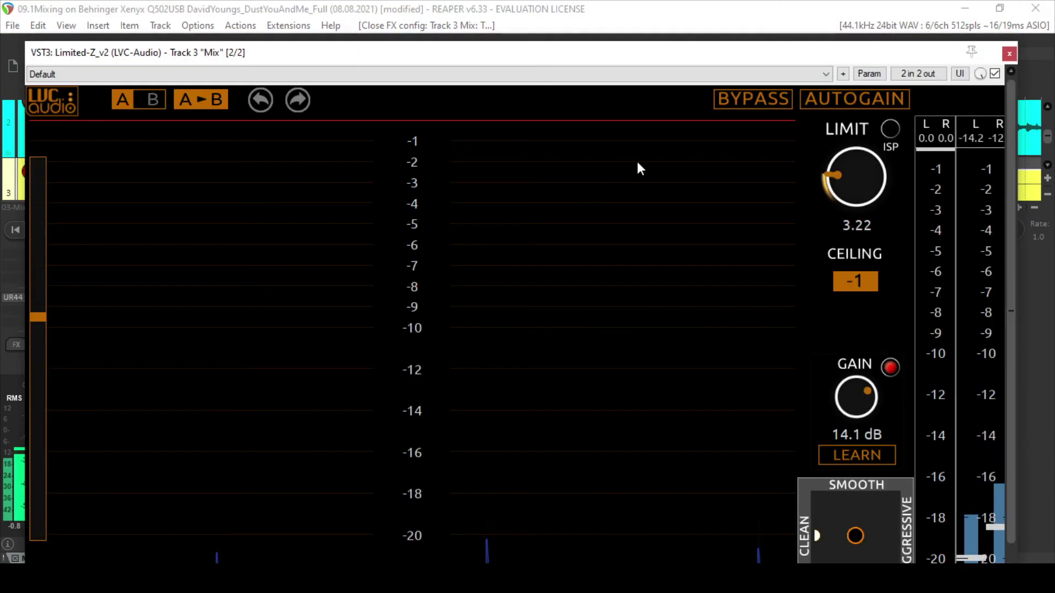
left_click_drag(540, 58, 531, 0)
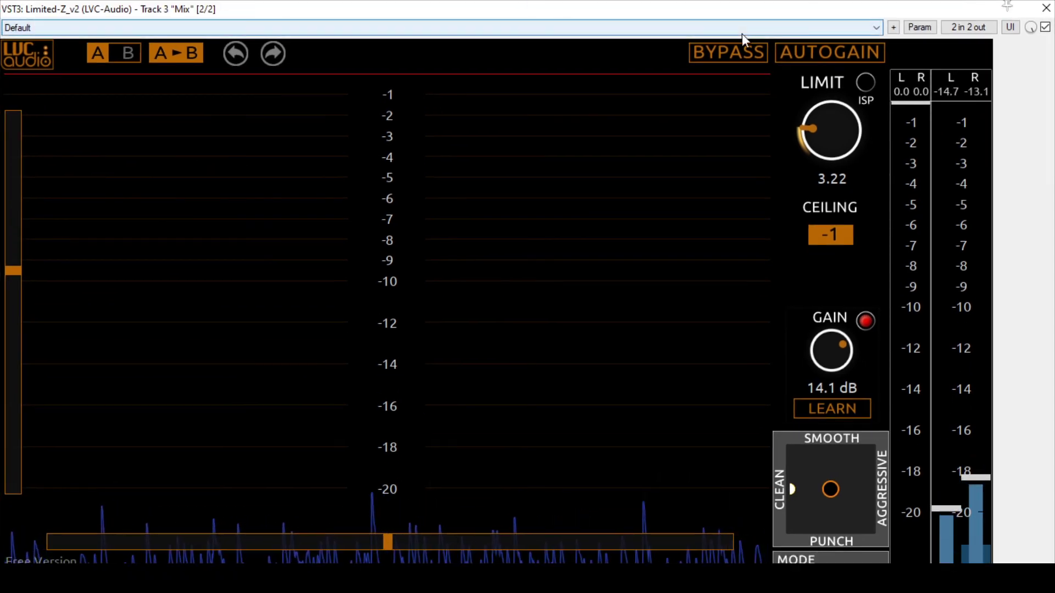
left_click(1046, 9)
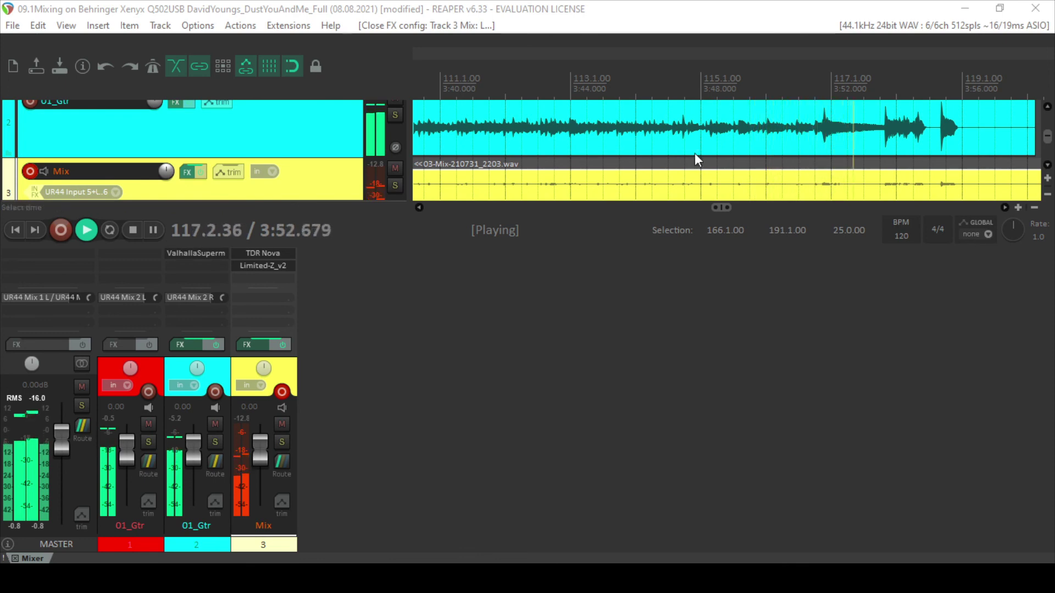
scroll(696, 159, "down", 2)
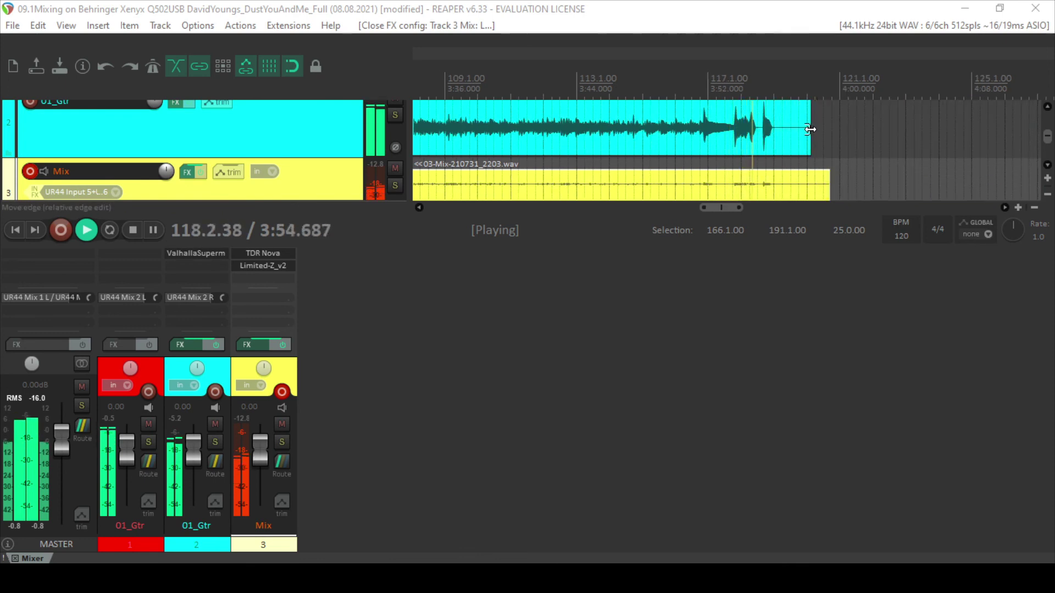